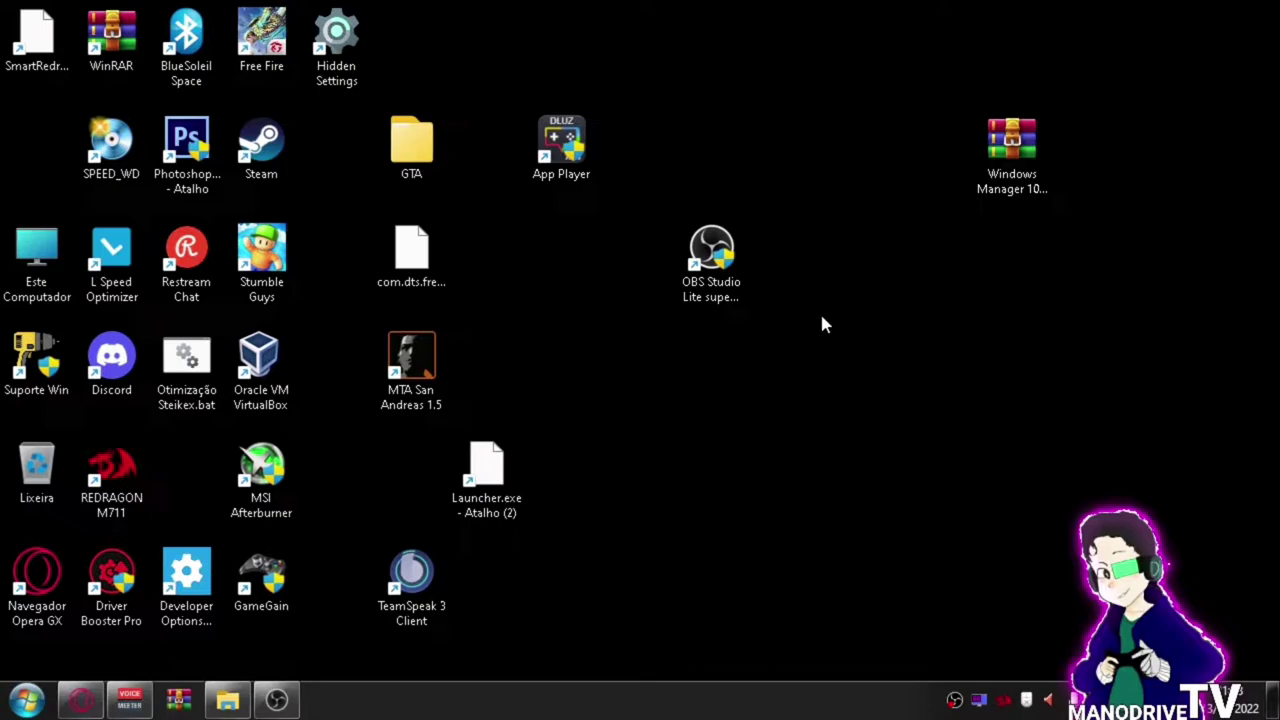
# Extract Windows Manager 10 e 11.zip here on the desktop with WinRAR, entering the archive password.
pyautogui.rightClick(1013, 174)
pyautogui.moveTo(1098, 202)
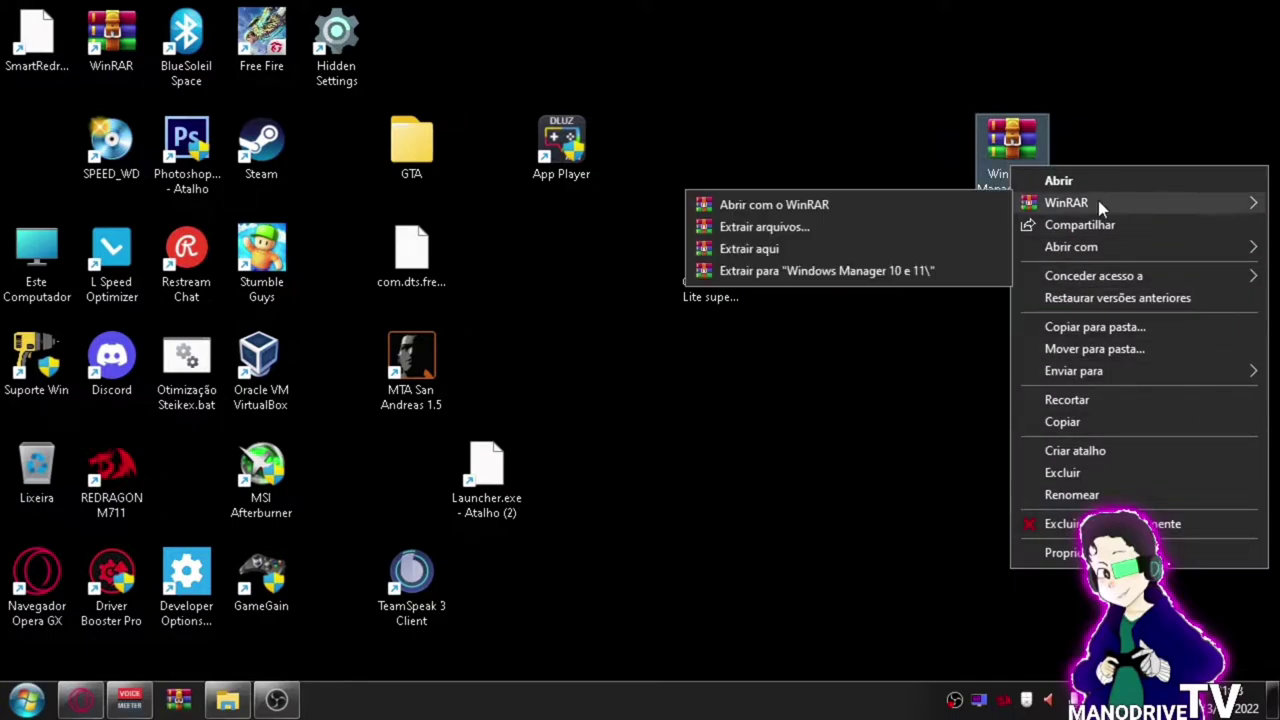
pyautogui.click(866, 248)
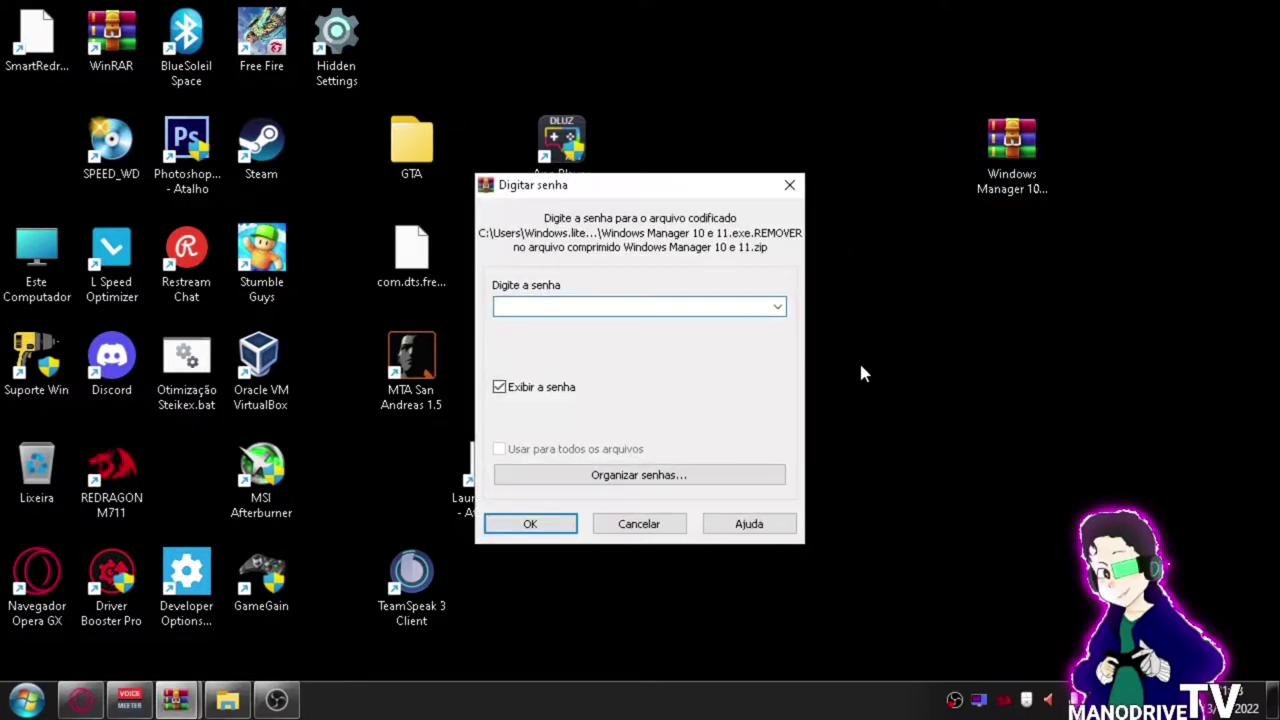
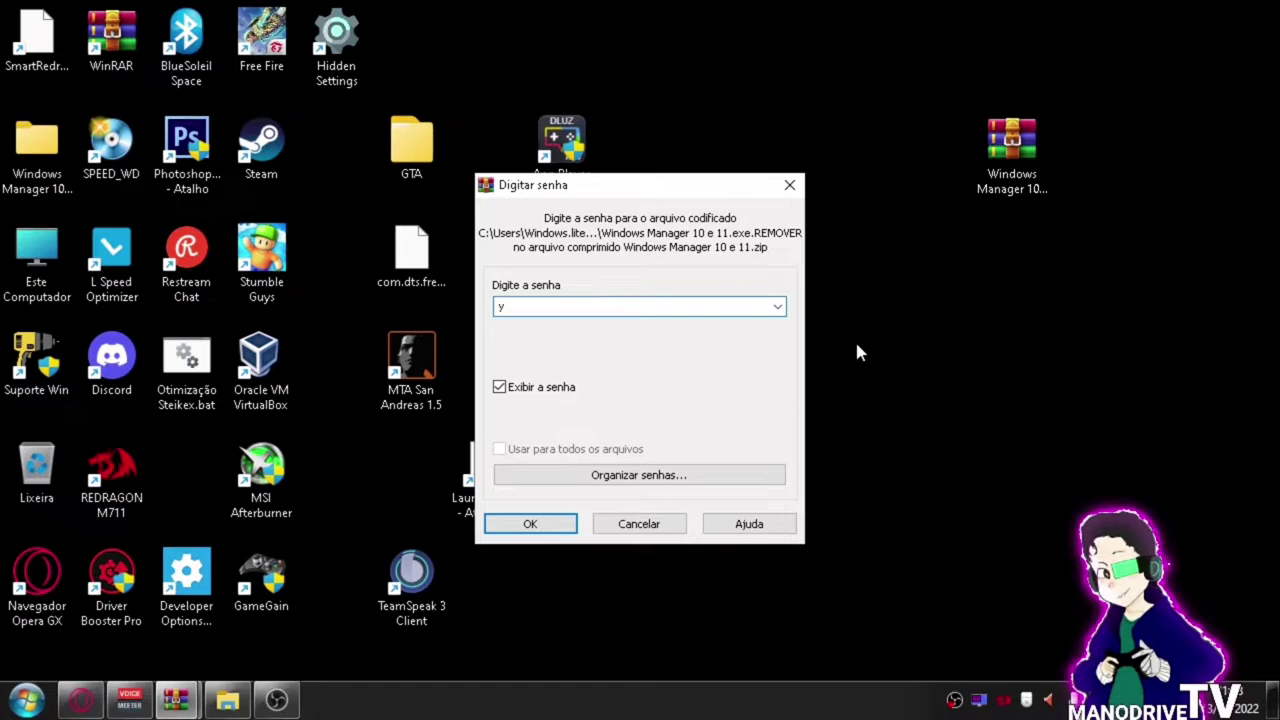
pyautogui.click(525, 528)
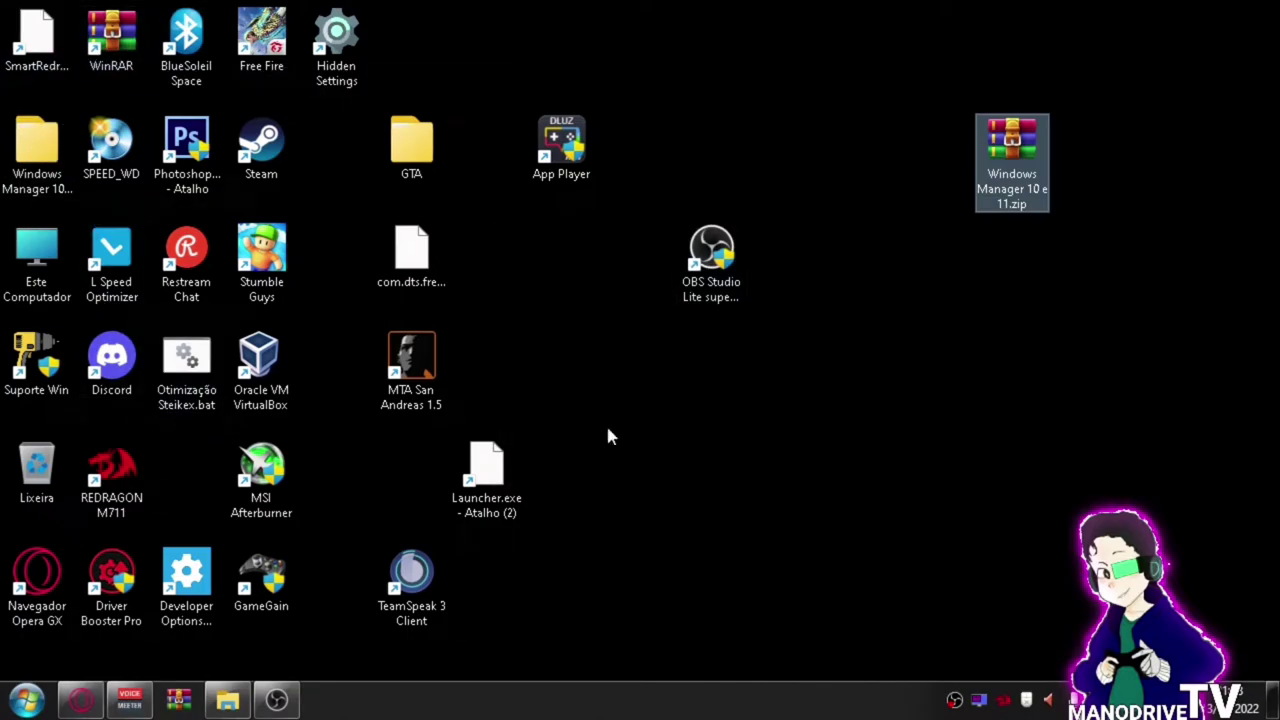
# Rename the .exe.REMOVER file to 'Windows Manager 10 e 11.exe' and accept the extension change.
pyautogui.doubleClick(38, 175)
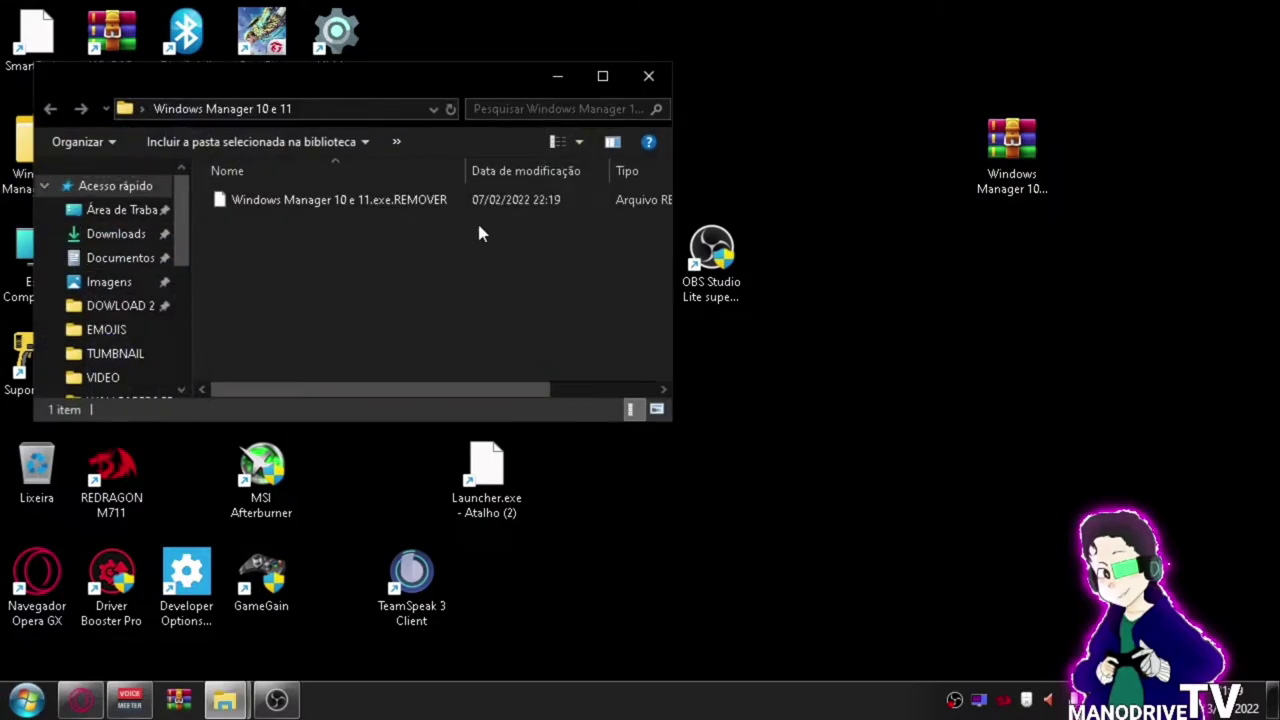
pyautogui.click(602, 76)
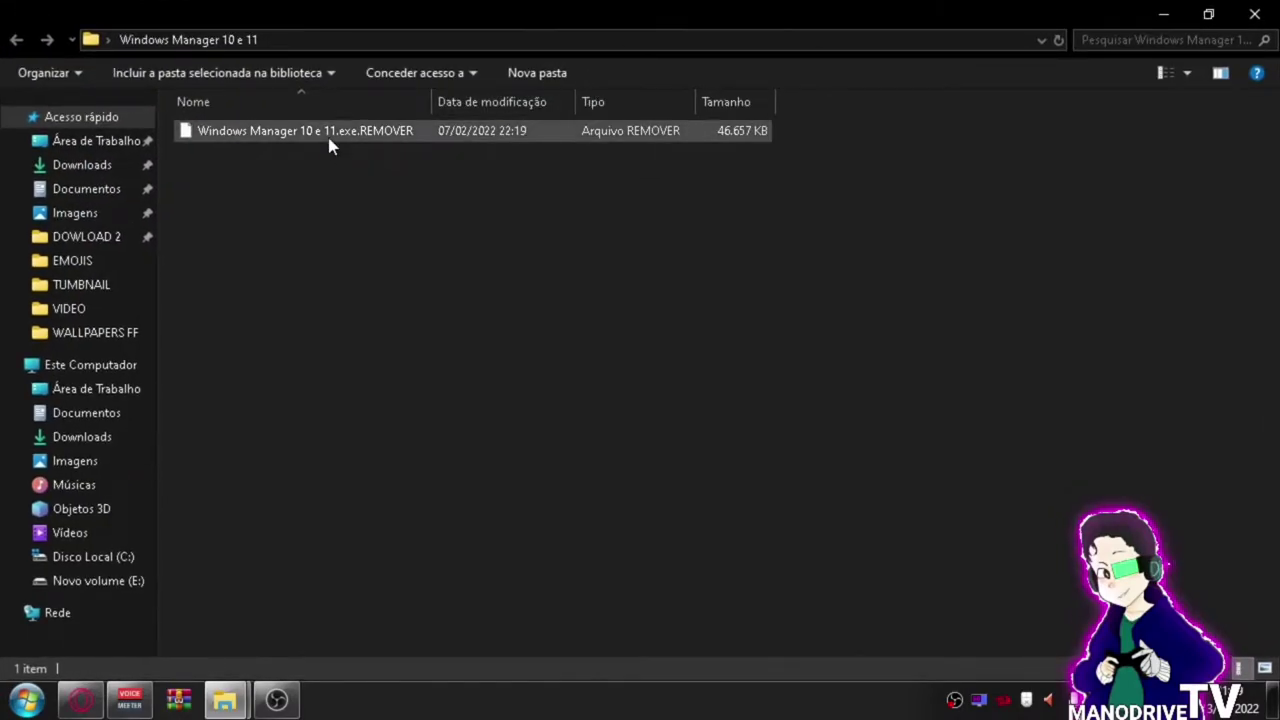
pyautogui.rightClick(329, 137)
pyautogui.click(390, 445)
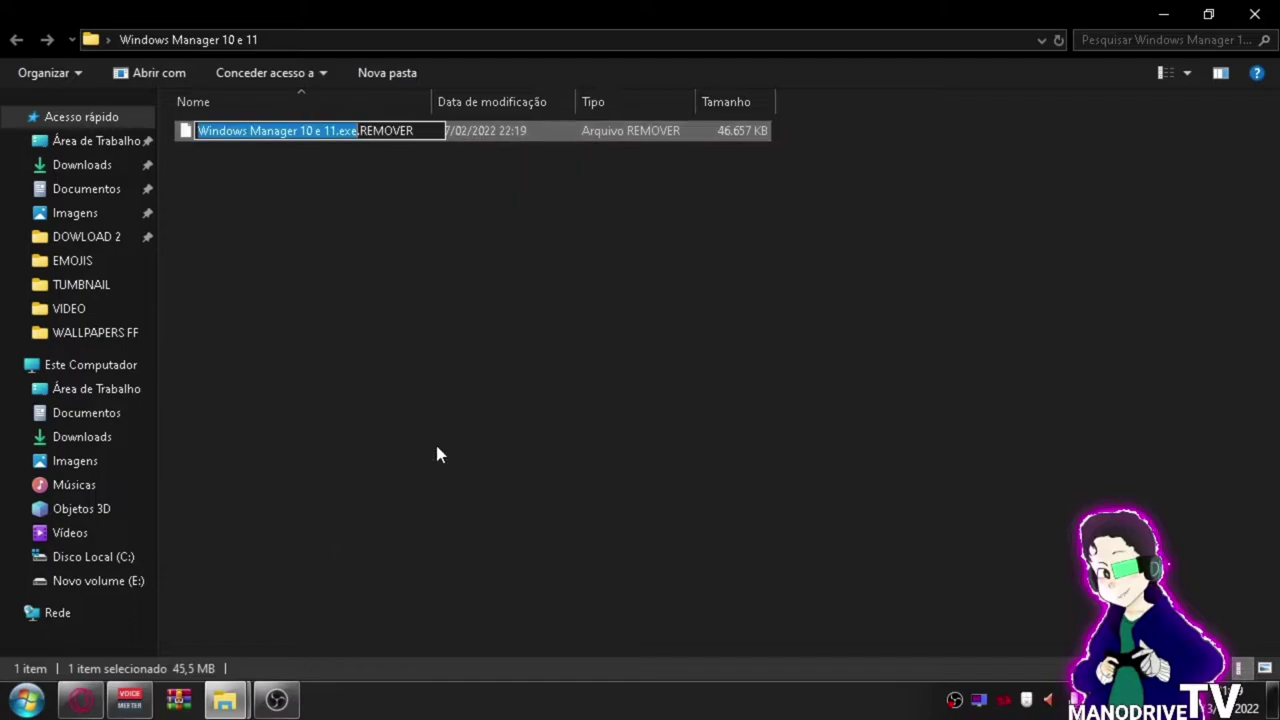
pyautogui.press('Right')
pyautogui.press('Right')
pyautogui.press('Right')
pyautogui.press('Right')
pyautogui.press('Right')
pyautogui.press('Right')
pyautogui.press('Right')
pyautogui.press('Right')
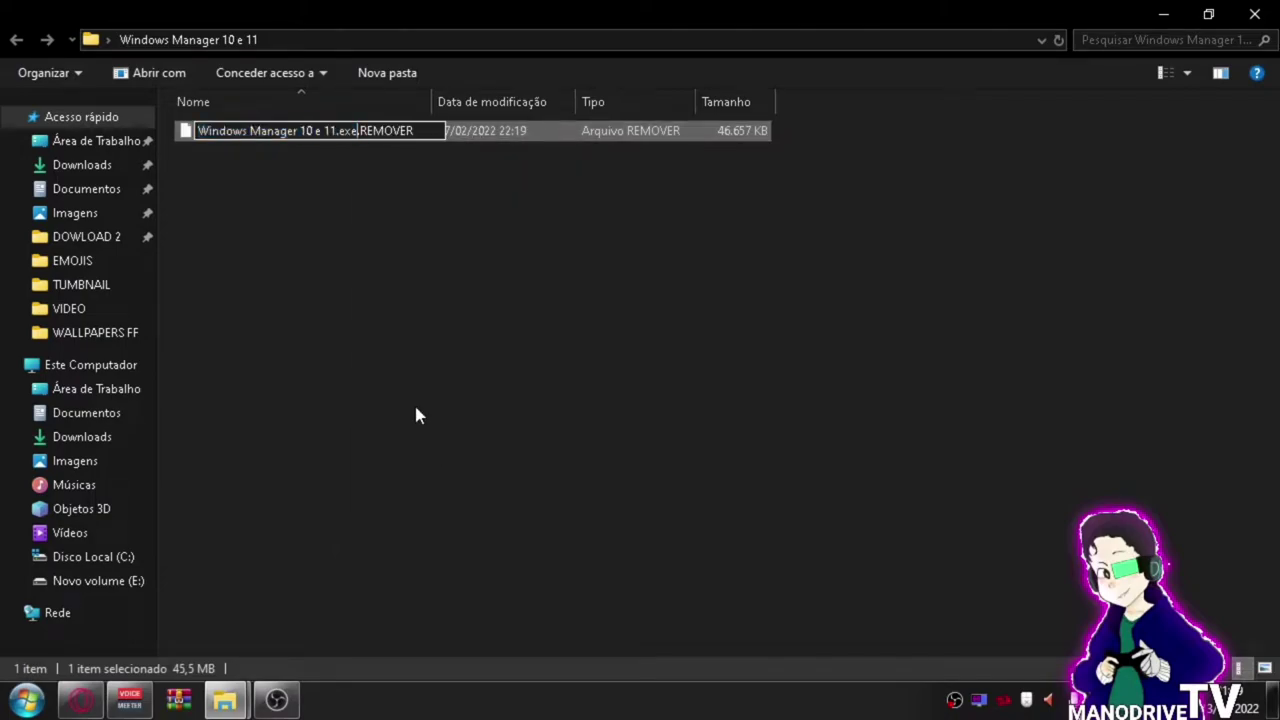
pyautogui.press('Right')
pyautogui.press('BackSpace')
pyautogui.press('BackSpace')
pyautogui.press('BackSpace')
pyautogui.press('BackSpace')
pyautogui.press('BackSpace')
pyautogui.press('BackSpace')
pyautogui.press('BackSpace')
pyautogui.press('BackSpace')
pyautogui.press('BackSpace')
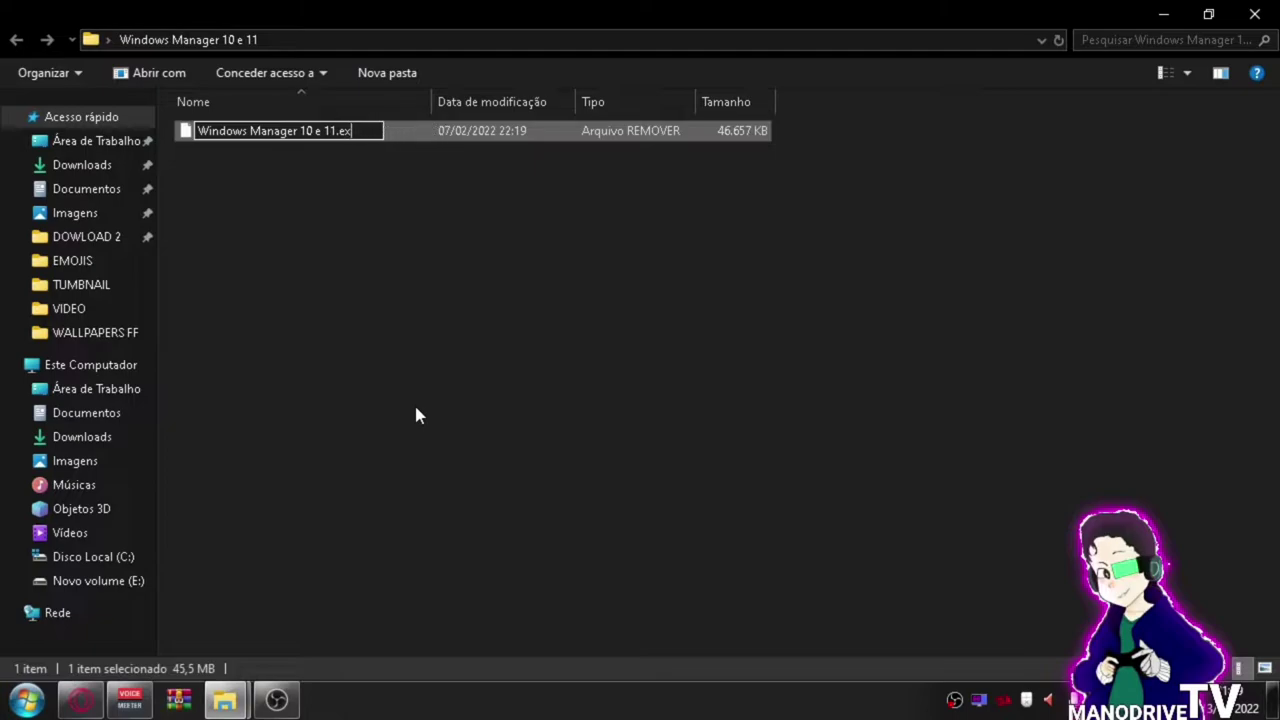
pyautogui.write('e')
pyautogui.press('Return')
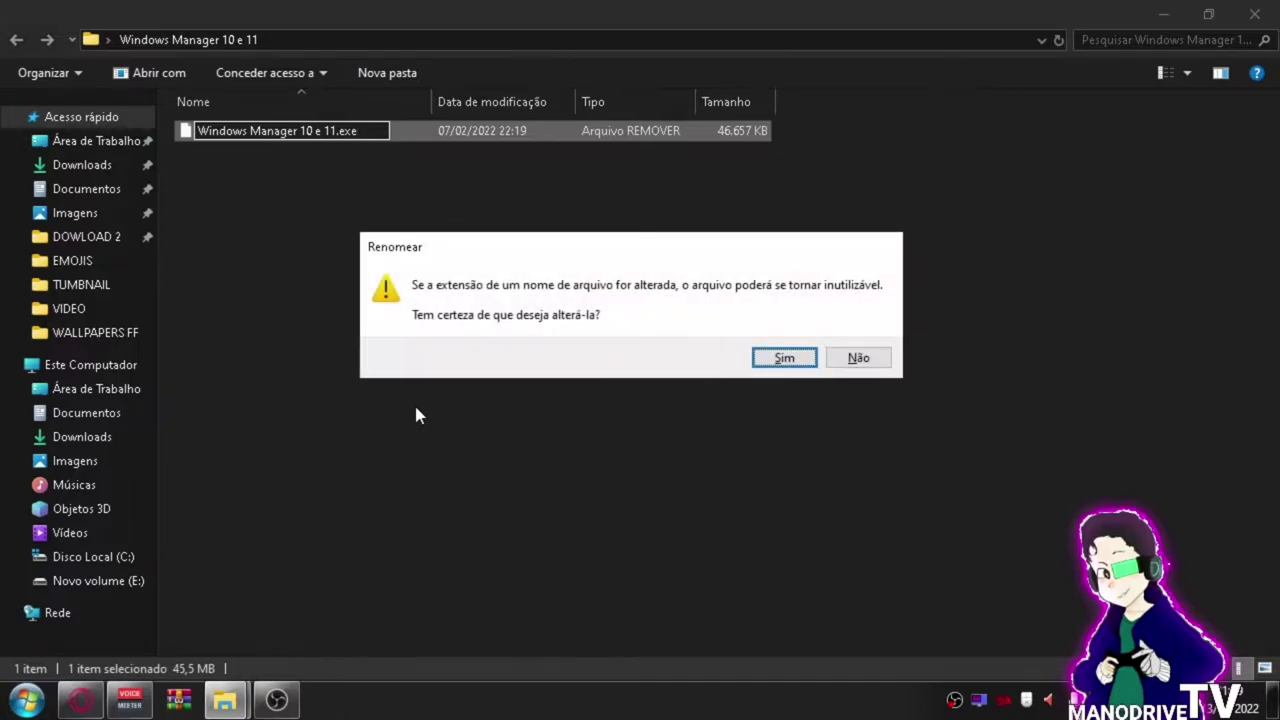
pyautogui.click(784, 358)
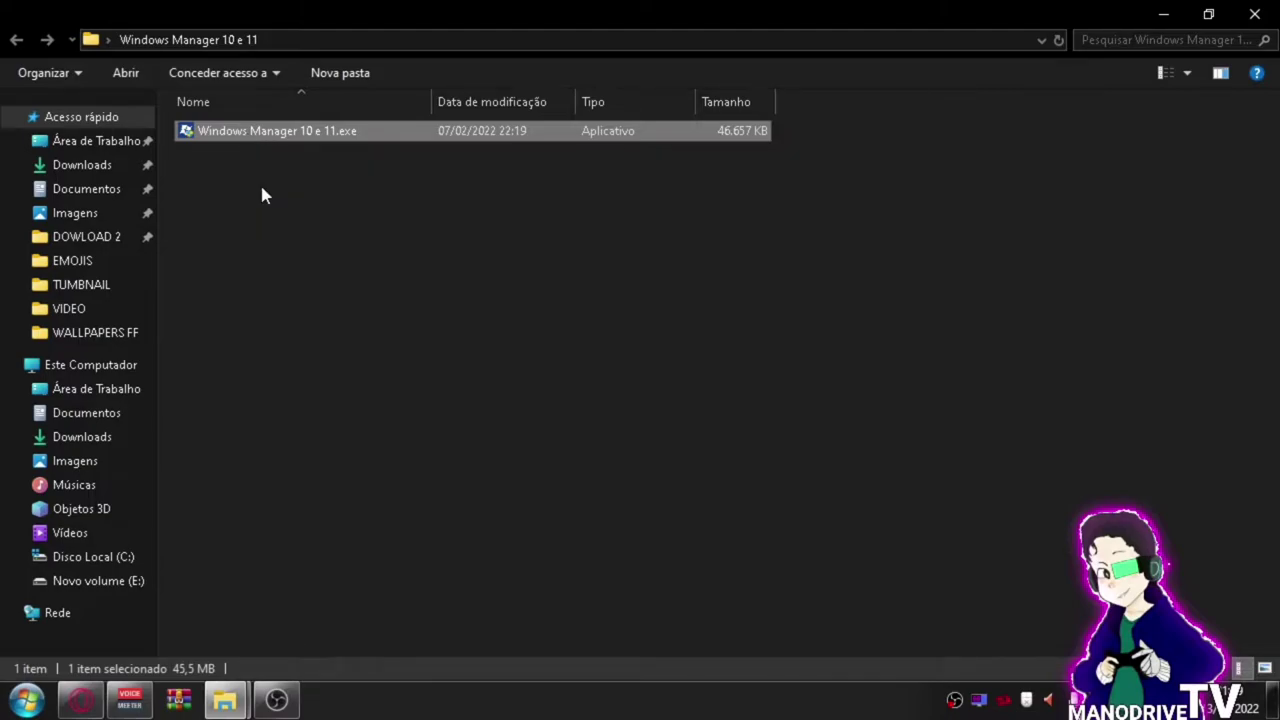
# Run Windows Manager 10 e 11.exe, approve the UAC prompt, and minimize Explorer.
pyautogui.doubleClick(307, 137)
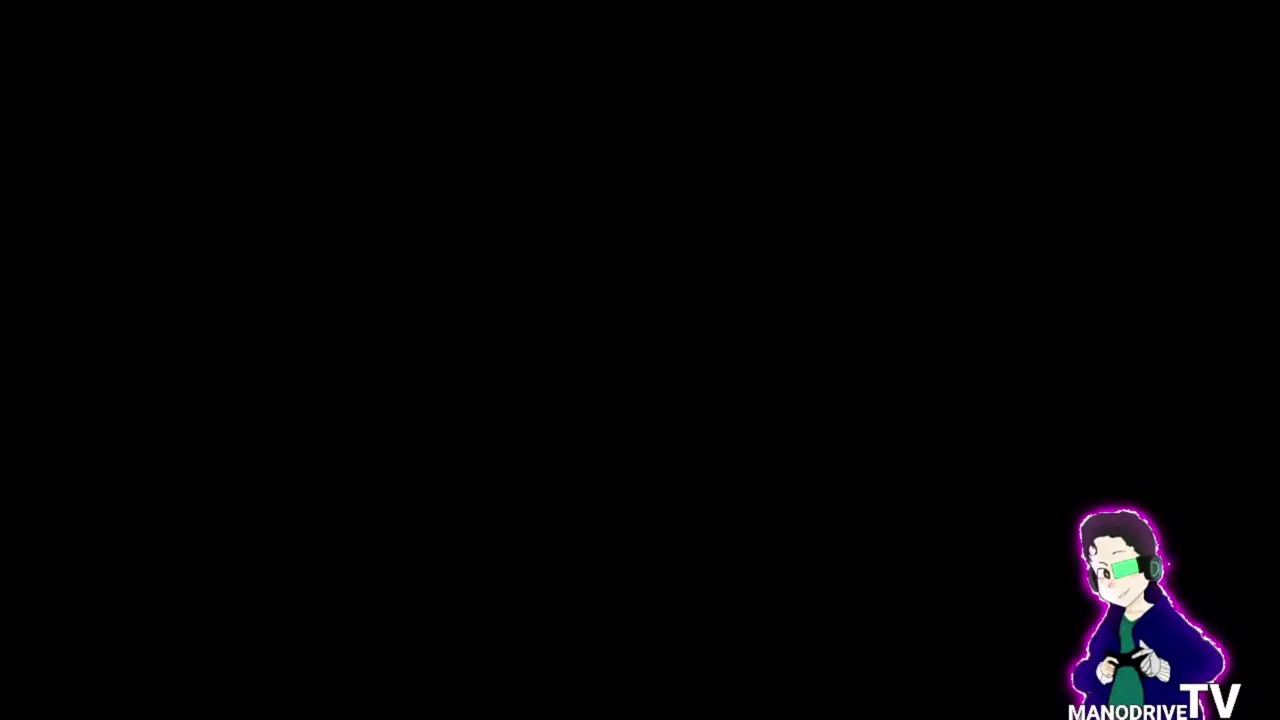
pyautogui.click(1049, 337)
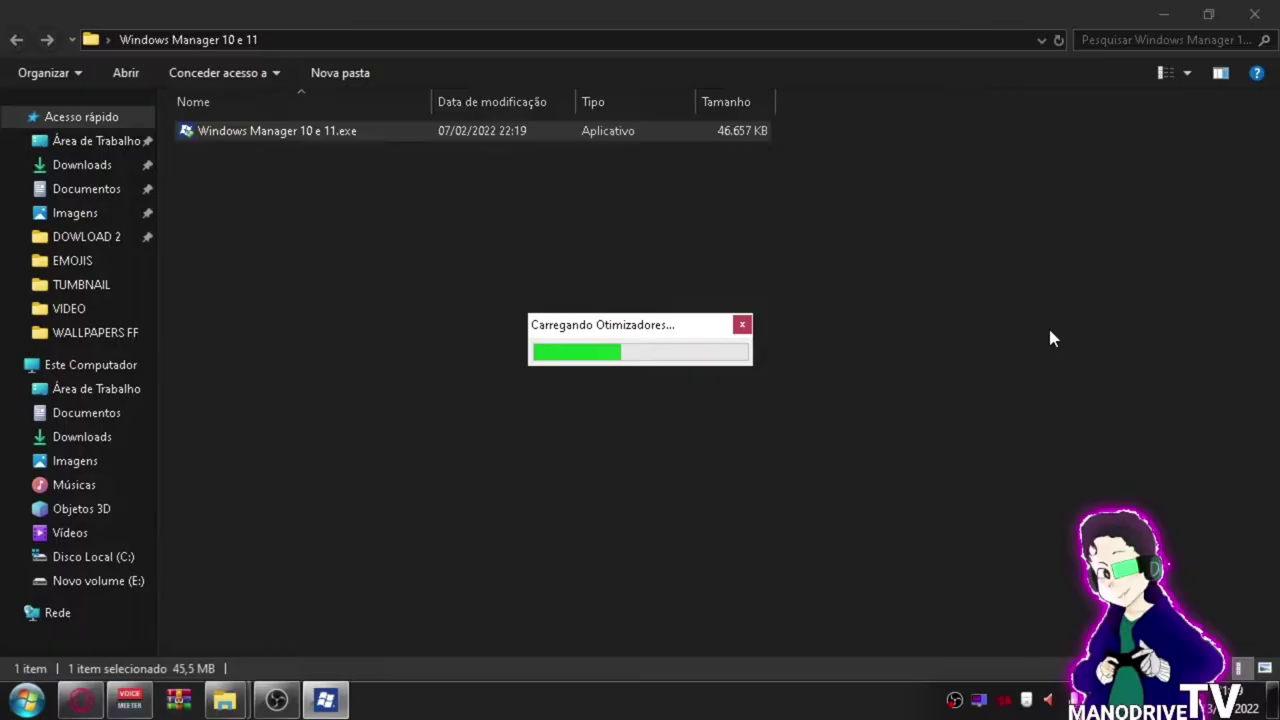
pyautogui.click(1165, 12)
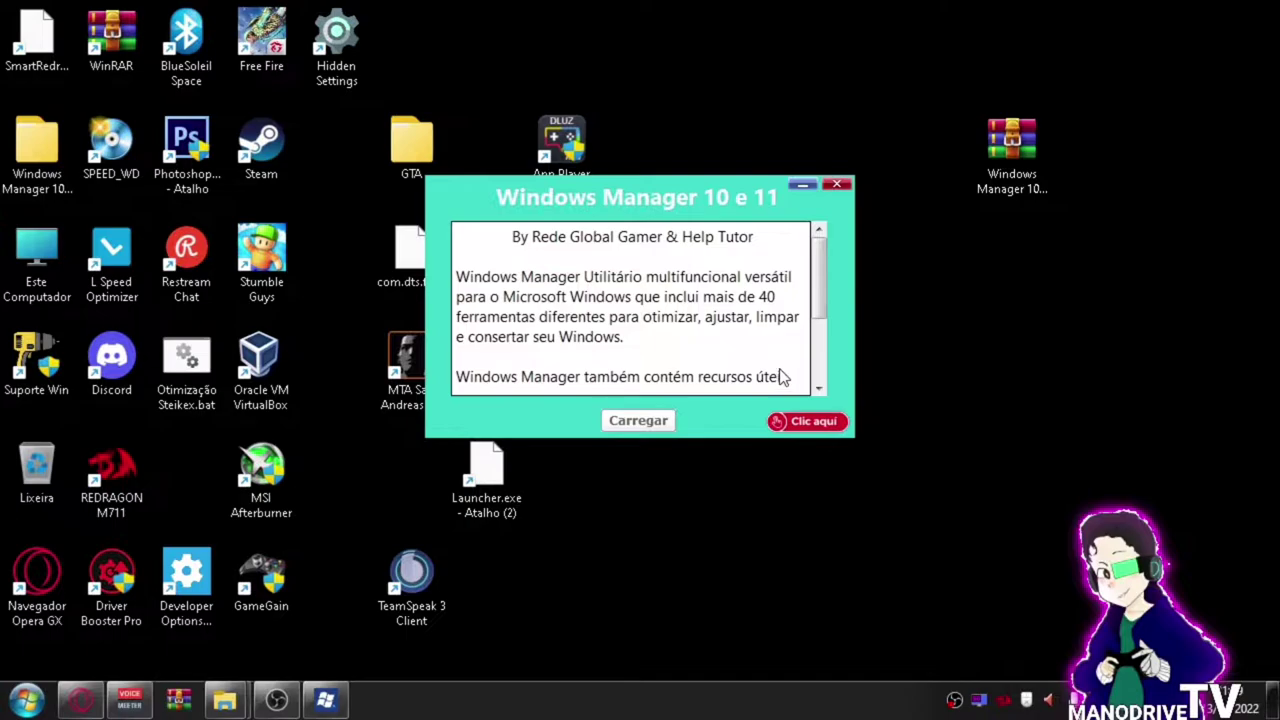
# Use Carregar to load Windows 10 Manager, then close it.
pyautogui.click(668, 428)
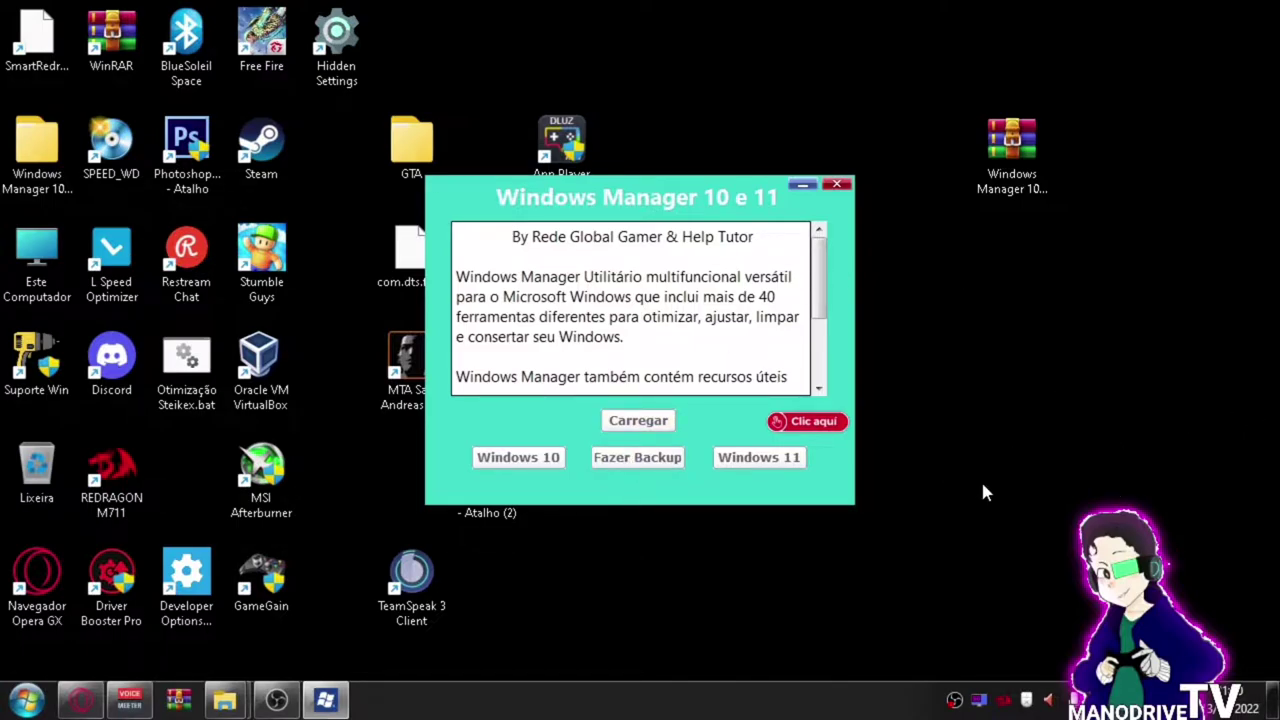
pyautogui.click(516, 468)
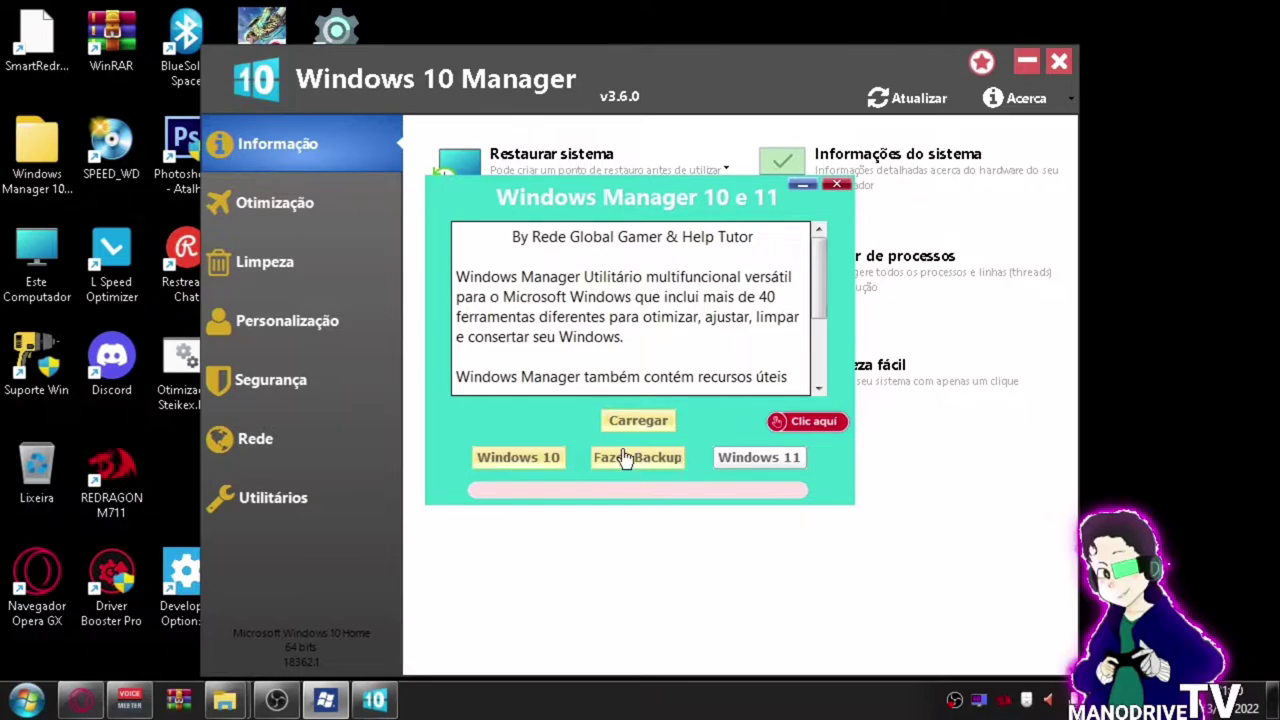
pyautogui.click(1056, 67)
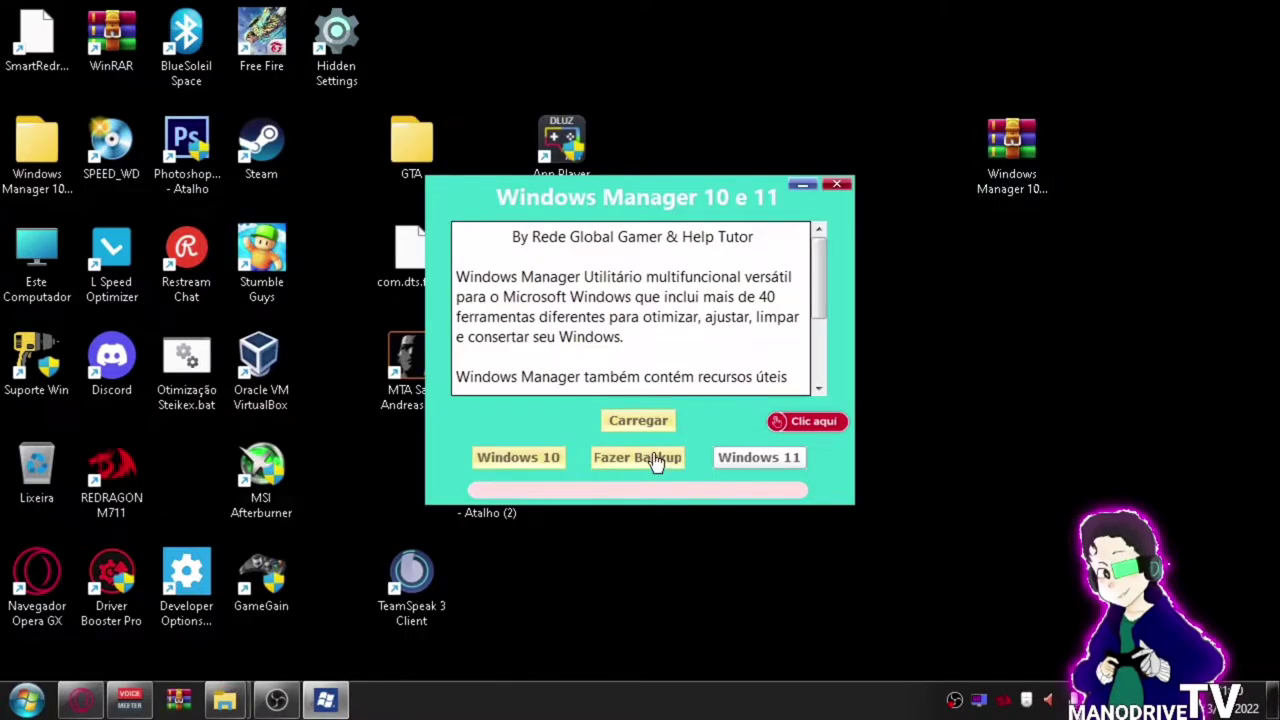
# Create a restore point named 'antes' for Disco Local (C:) on the Proteção do Sistema tab.
pyautogui.click(793, 424)
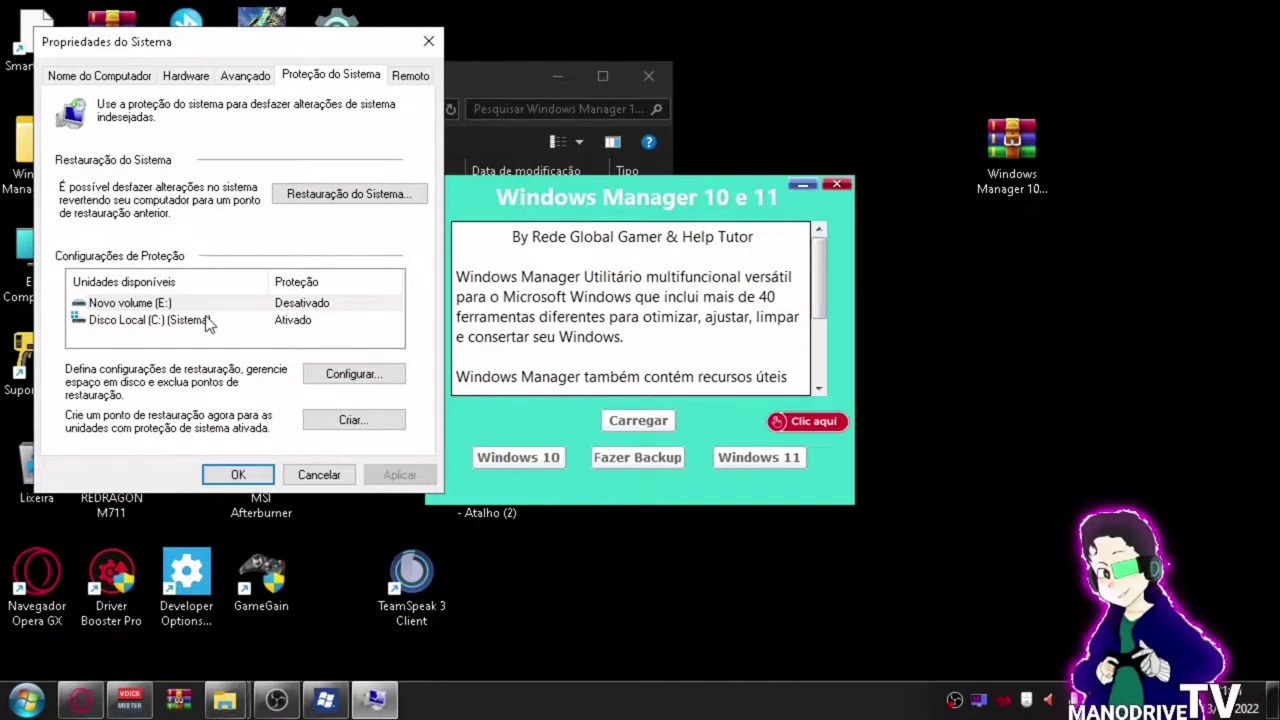
pyautogui.click(296, 306)
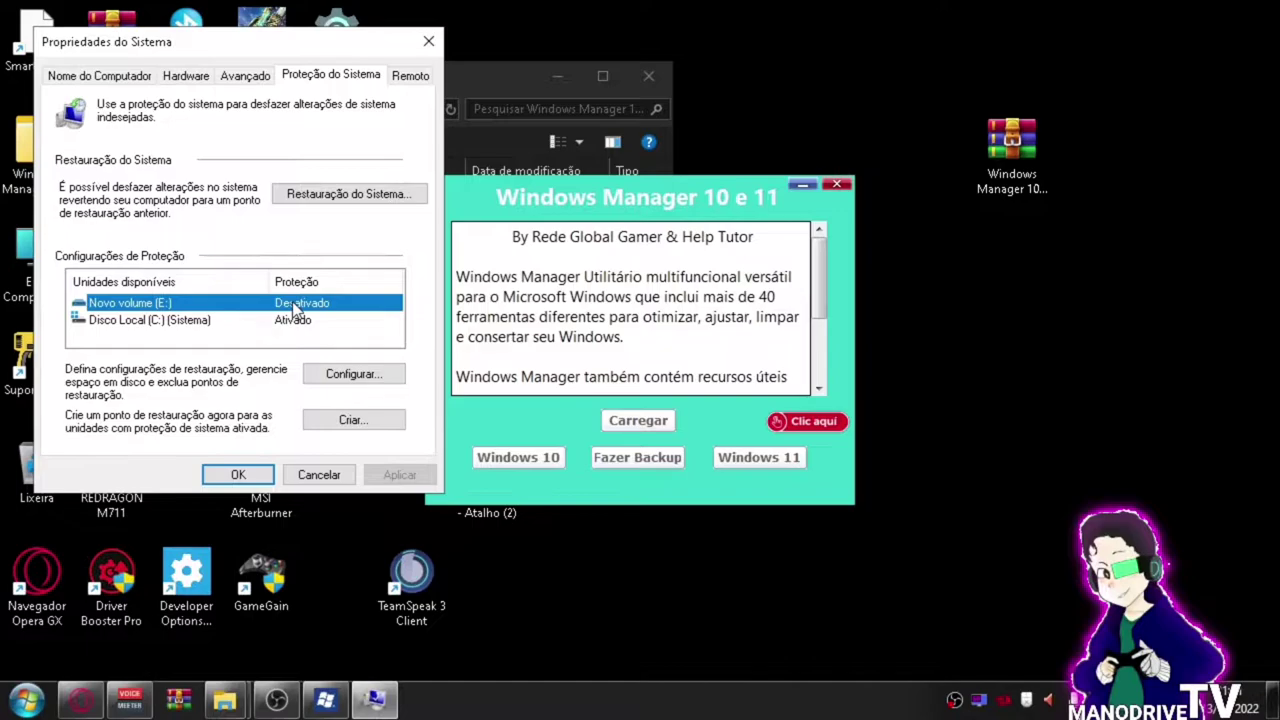
pyautogui.click(303, 338)
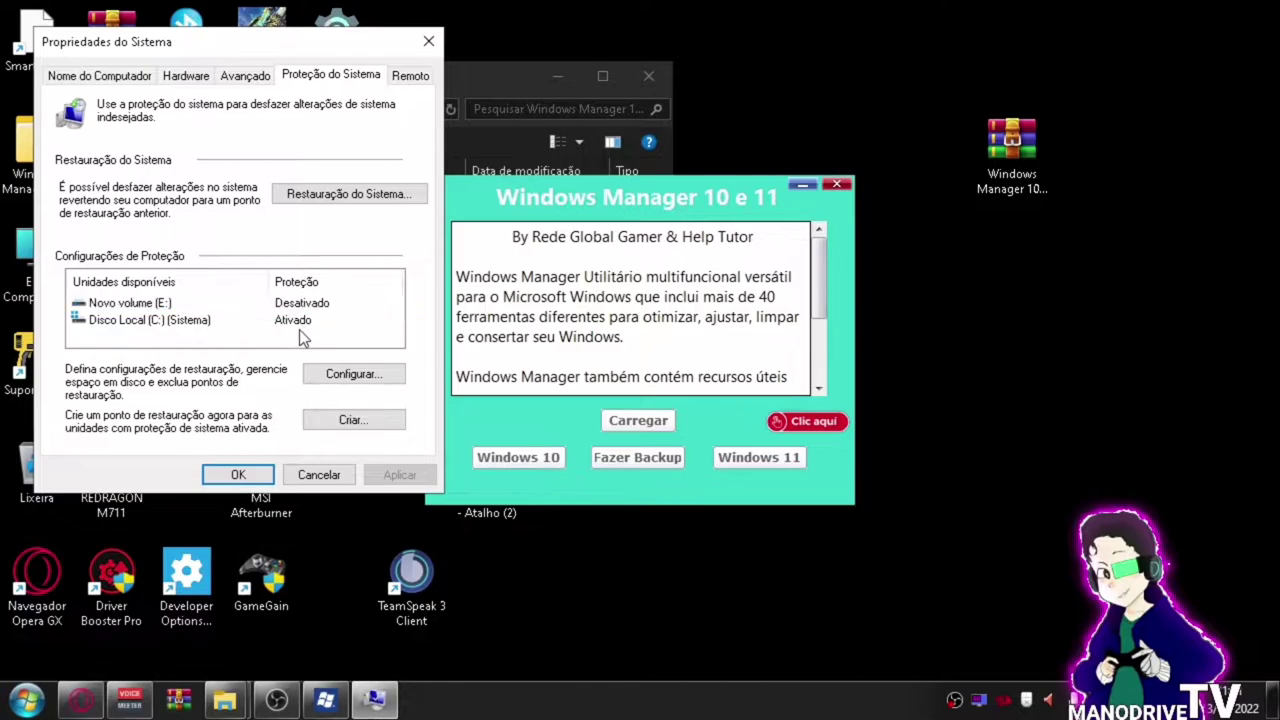
pyautogui.click(298, 321)
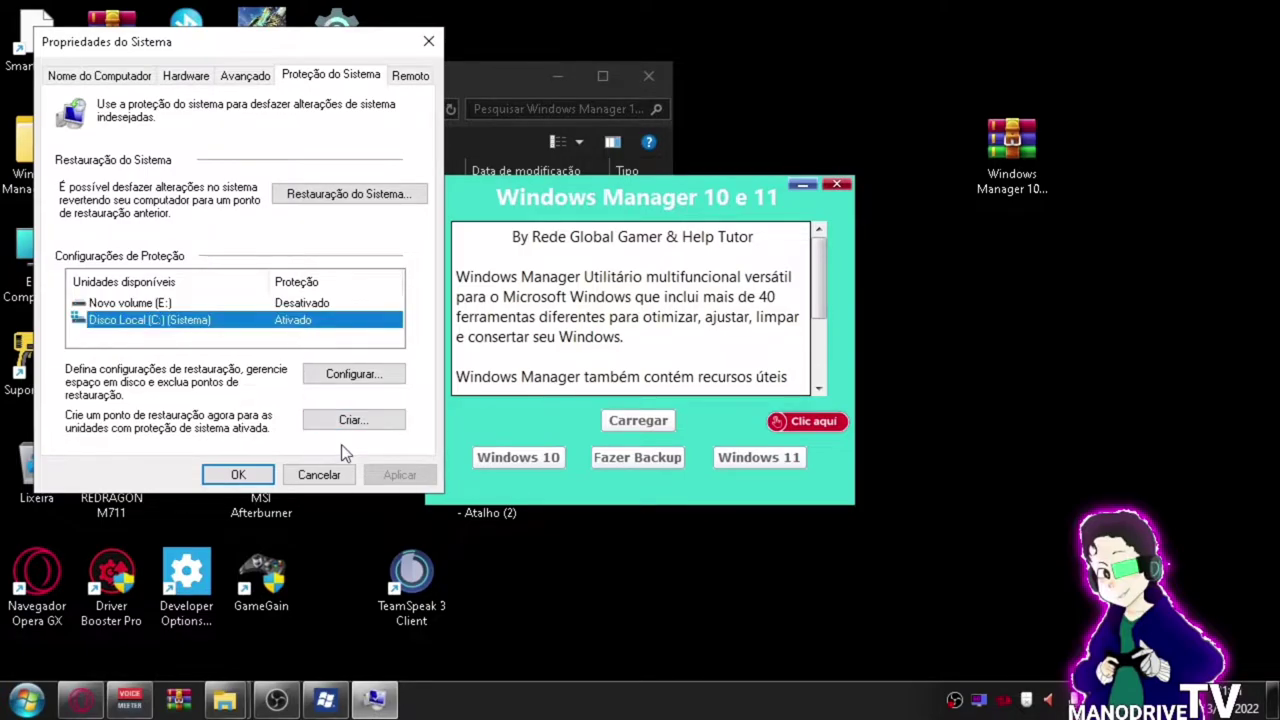
pyautogui.click(352, 420)
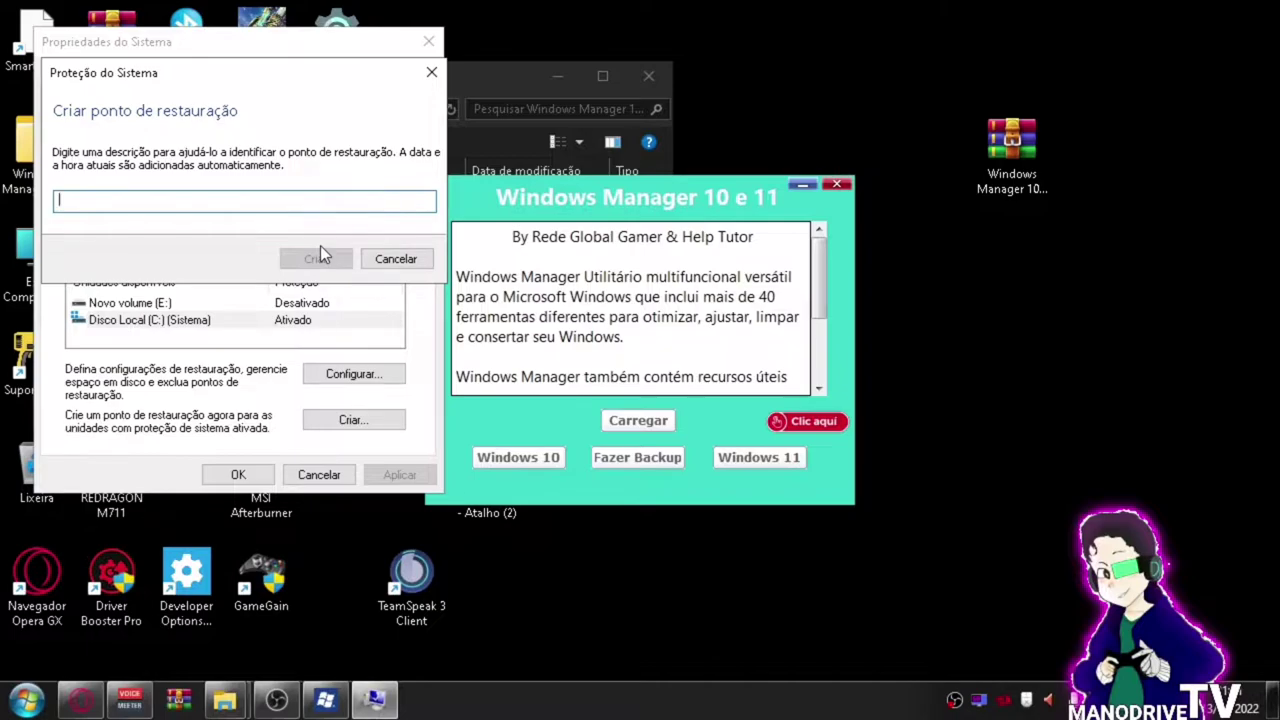
pyautogui.write('antes')
pyautogui.click(330, 262)
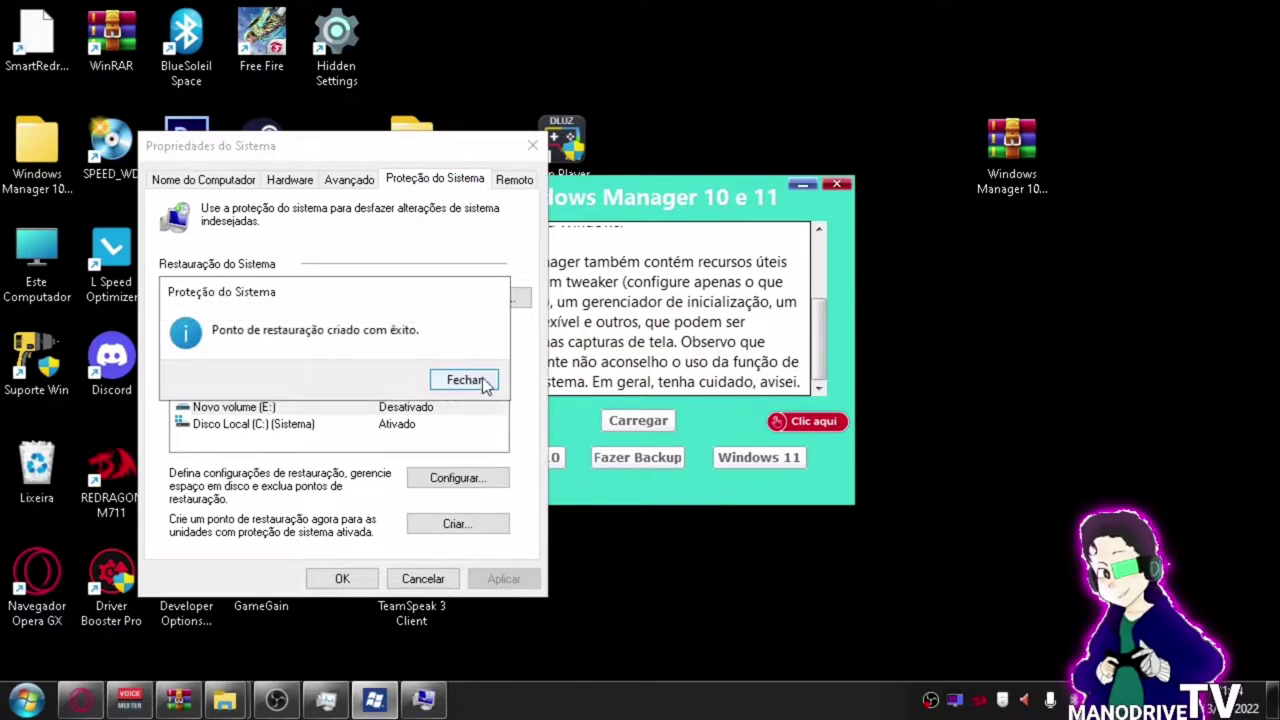
# Dismiss the success message and activate system protection for Novo volume (E:), applying the change.
pyautogui.click(455, 383)
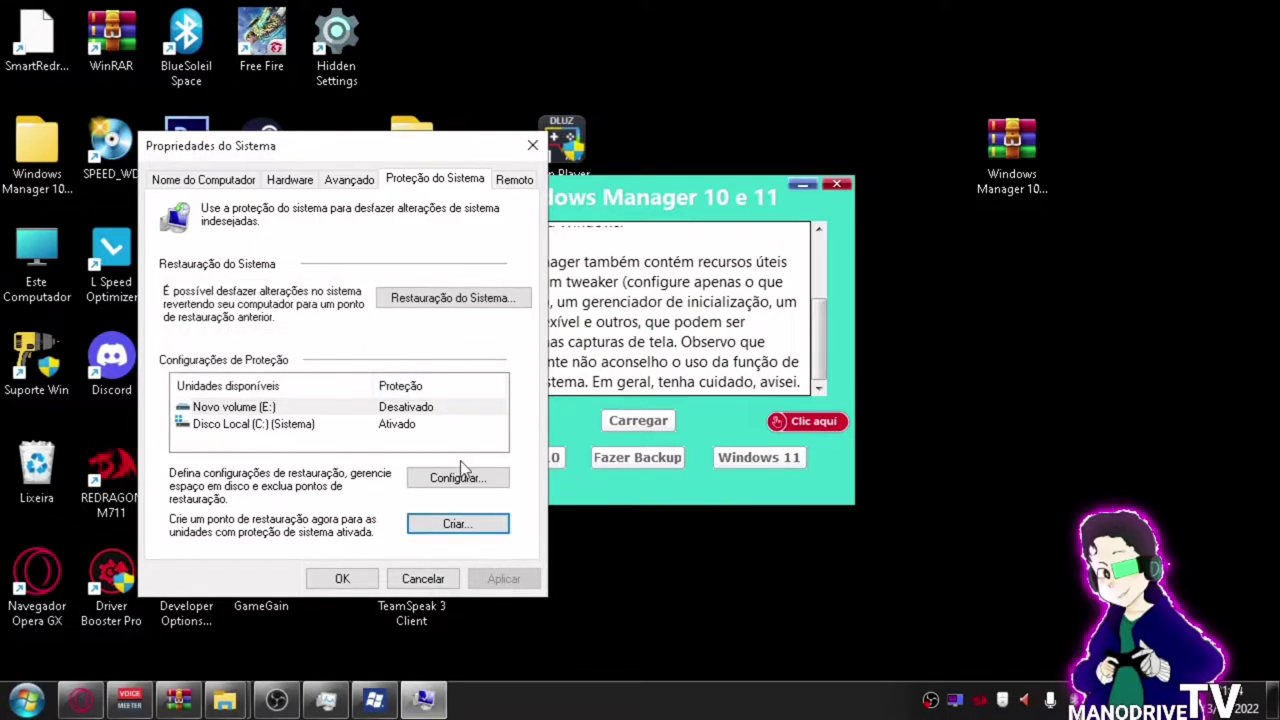
pyautogui.click(457, 476)
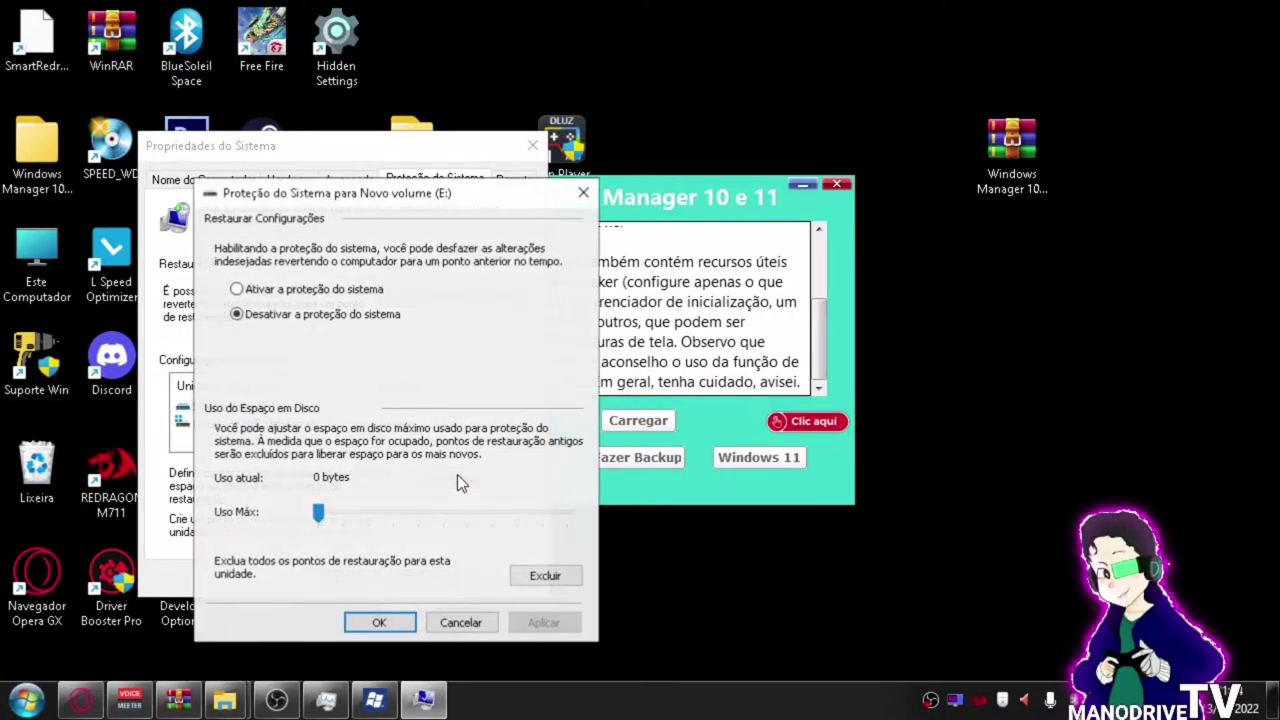
pyautogui.click(238, 289)
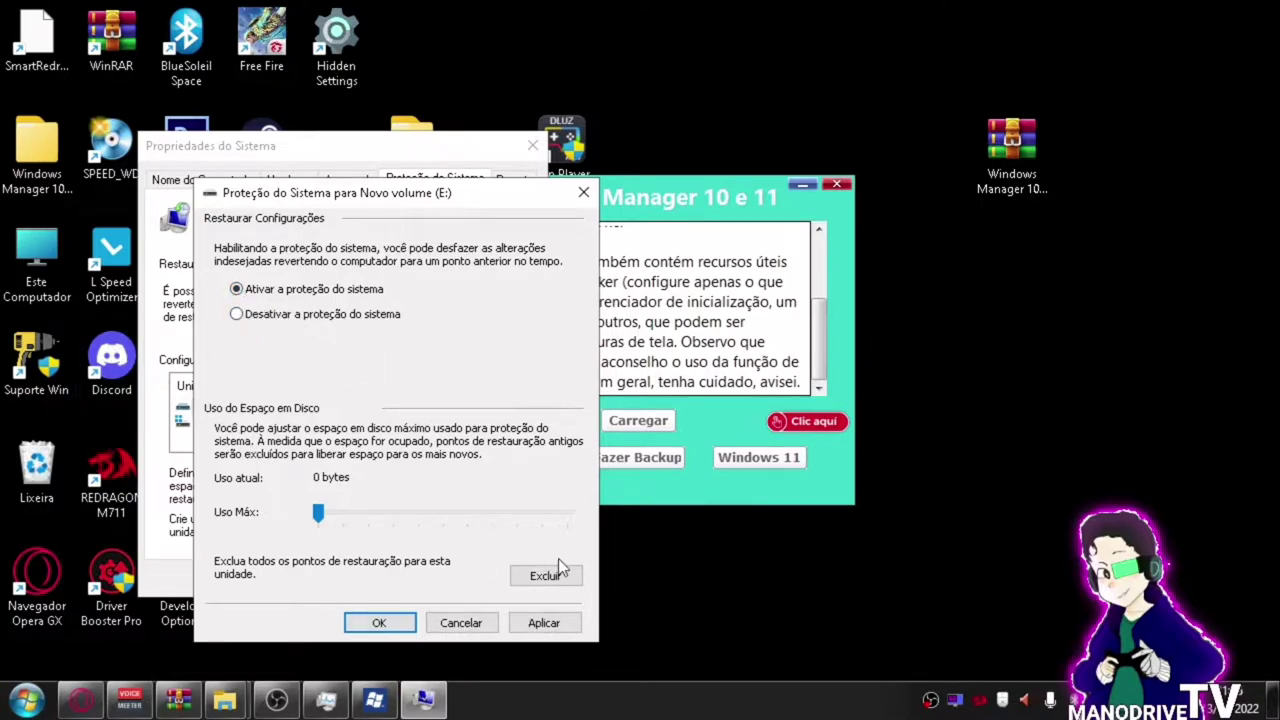
pyautogui.click(543, 622)
pyautogui.click(390, 621)
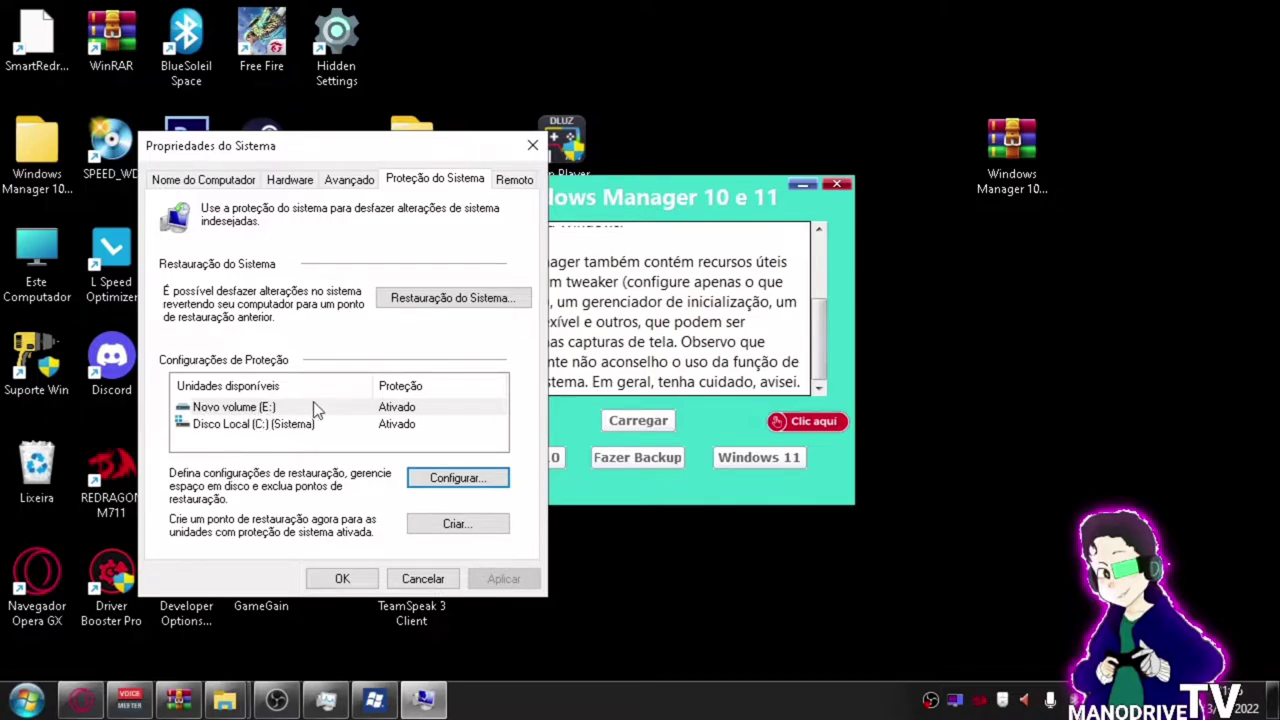
pyautogui.click(320, 428)
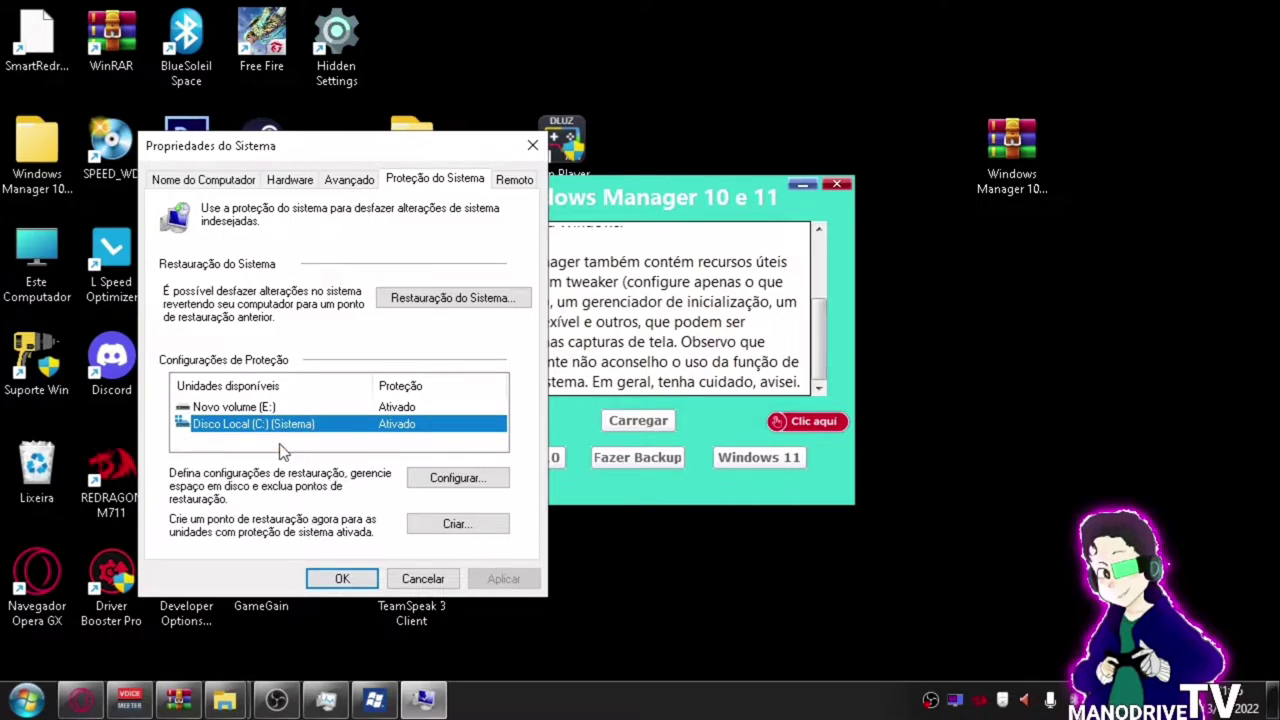
pyautogui.click(432, 299)
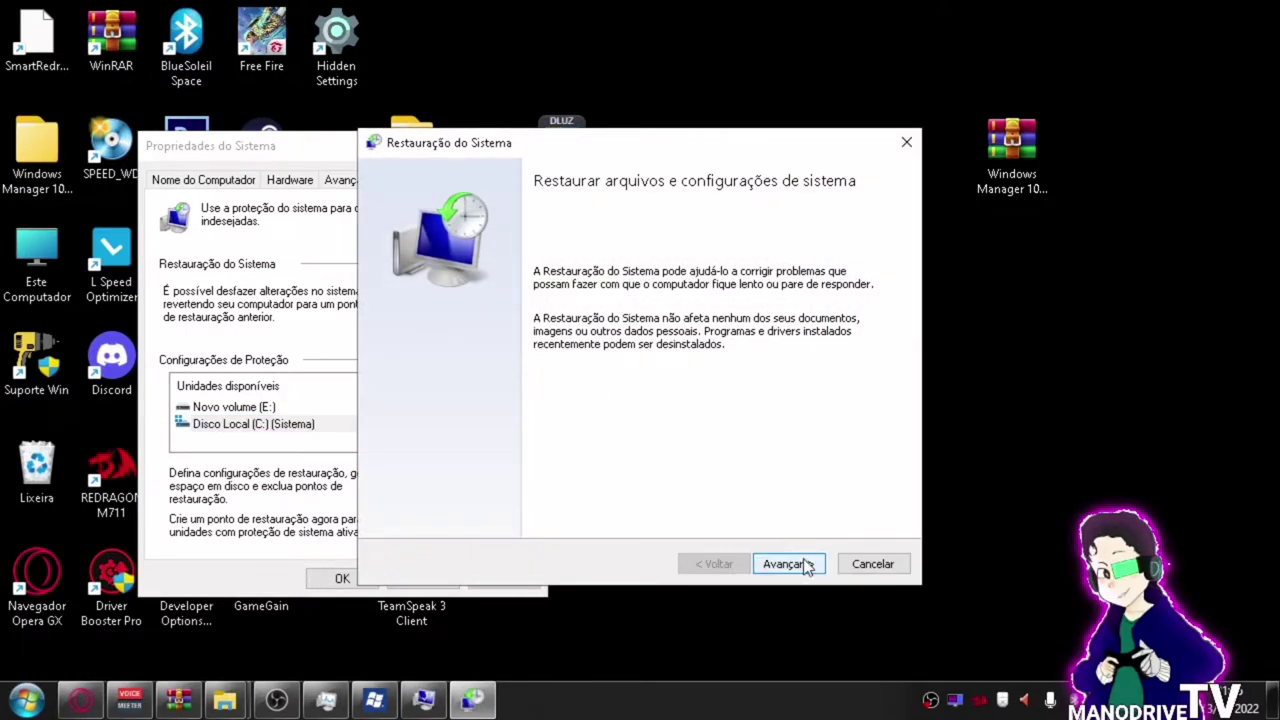
pyautogui.click(806, 564)
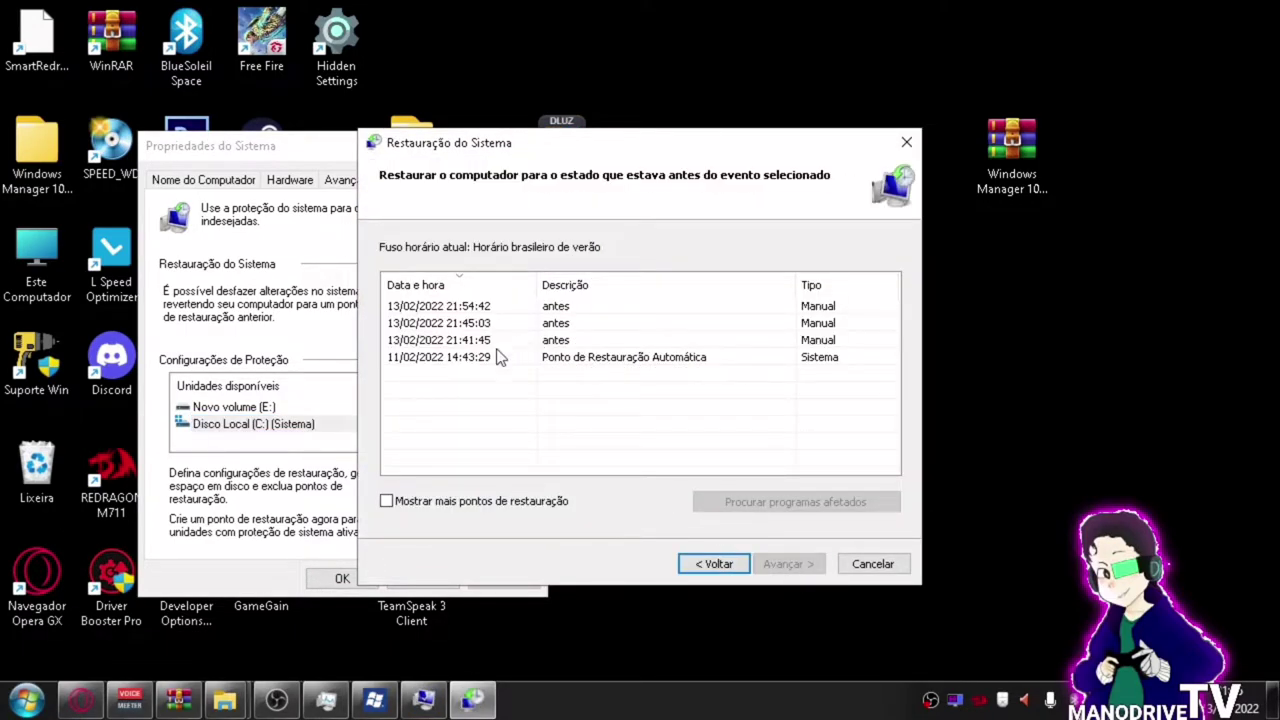
pyautogui.click(545, 310)
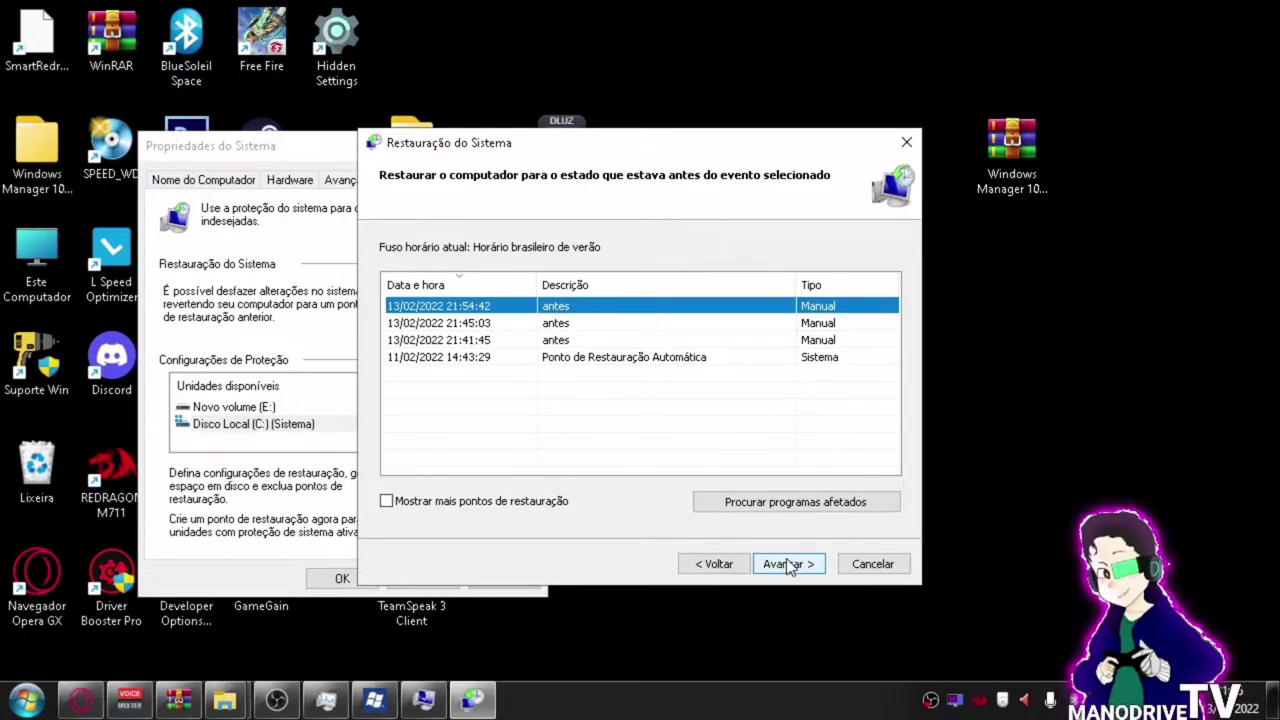
pyautogui.click(877, 567)
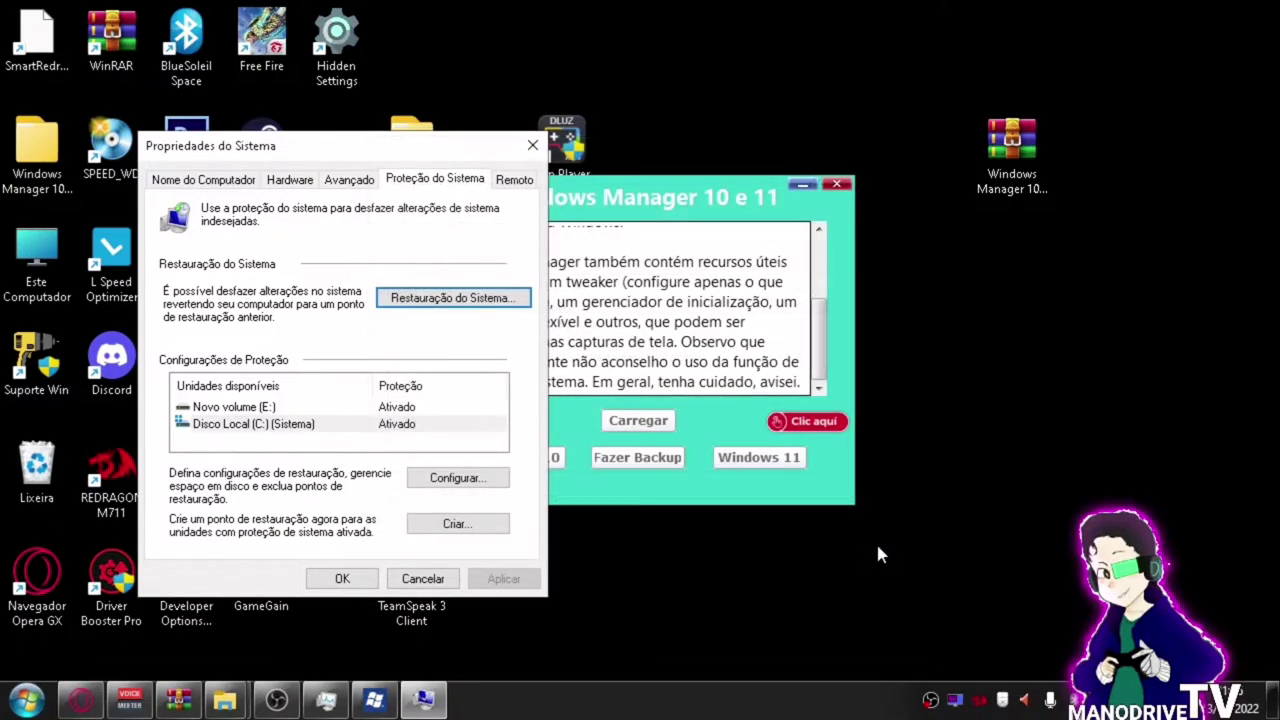
# Close System Properties, then open and minimize the Fazer Backup system information window.
pyautogui.click(350, 579)
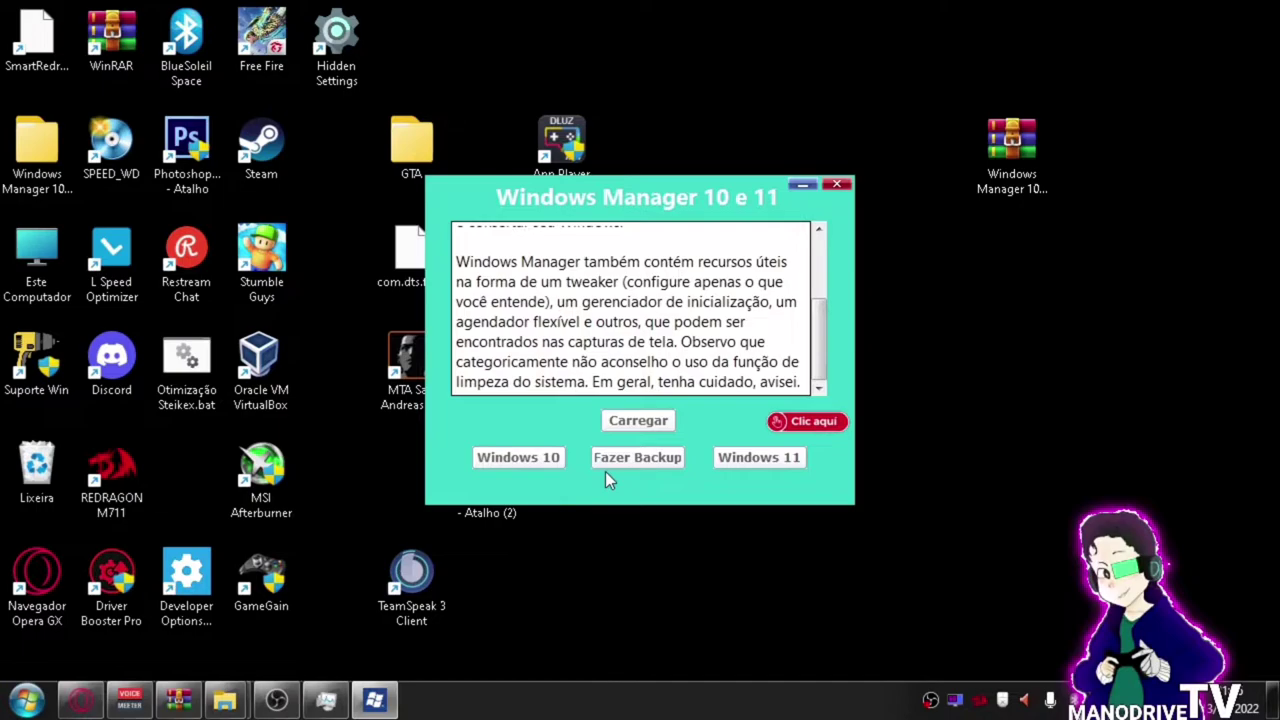
pyautogui.click(605, 471)
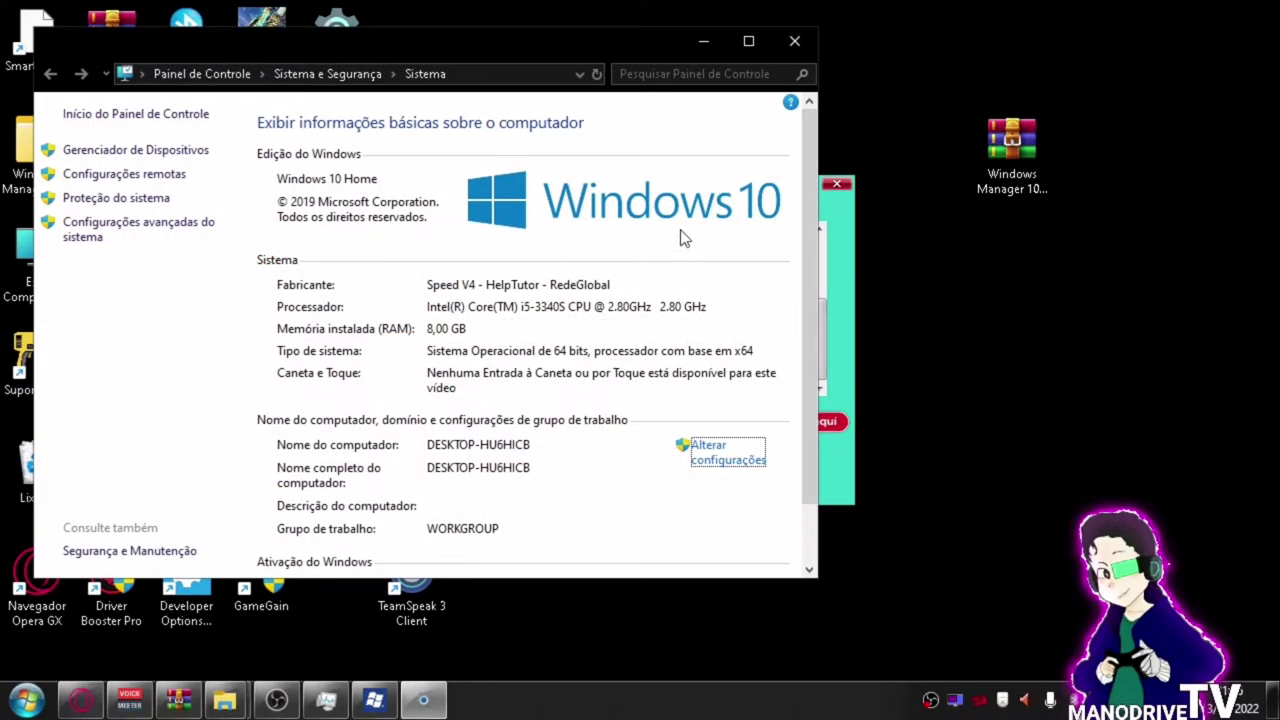
pyautogui.click(703, 44)
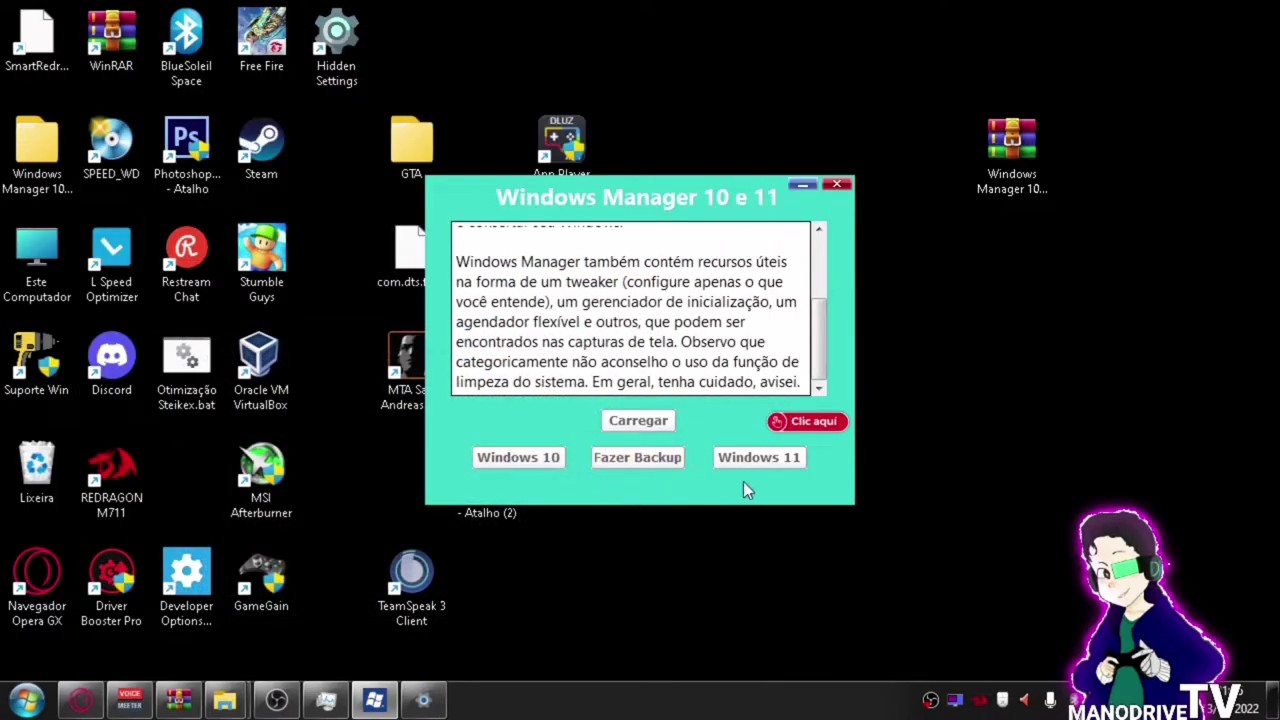
# Launch the Windows 10 edition from the Windows Manager 10 e 11 launcher.
pyautogui.click(519, 465)
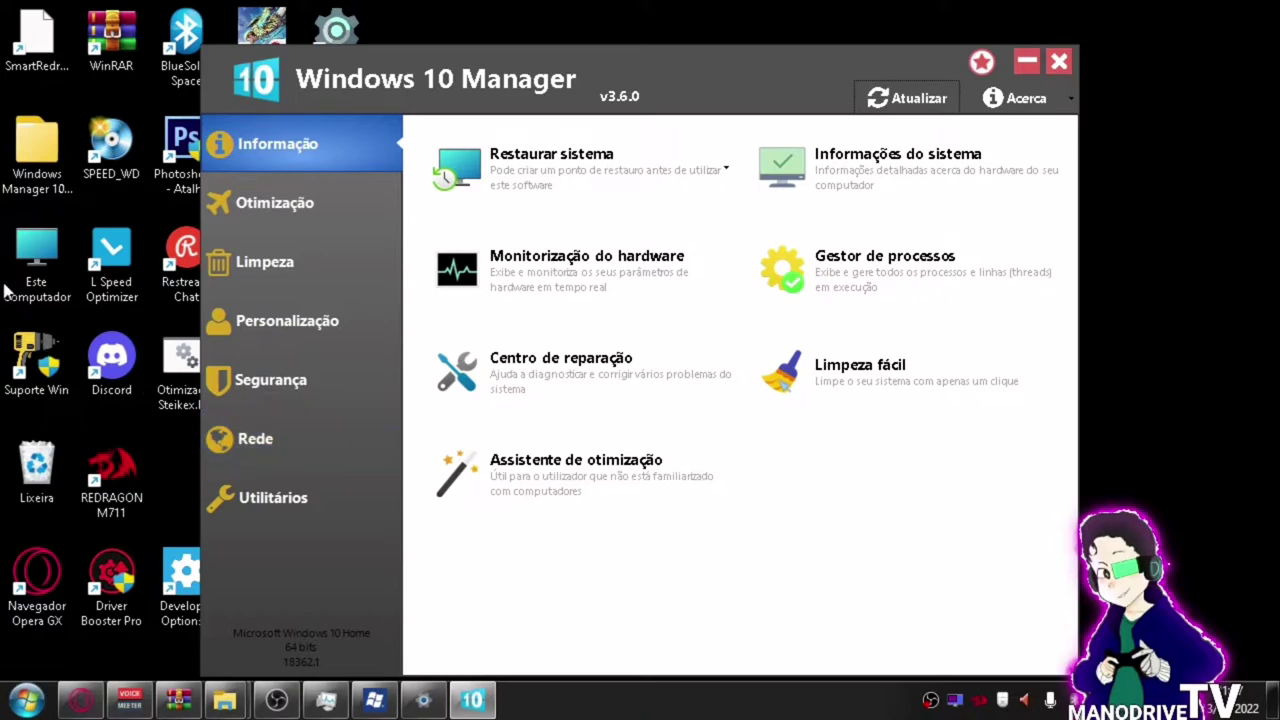
# Run Analisar registo in Limpeza > Limpar registo and review the 818 invalid entries found.
pyautogui.click(332, 262)
pyautogui.click(850, 492)
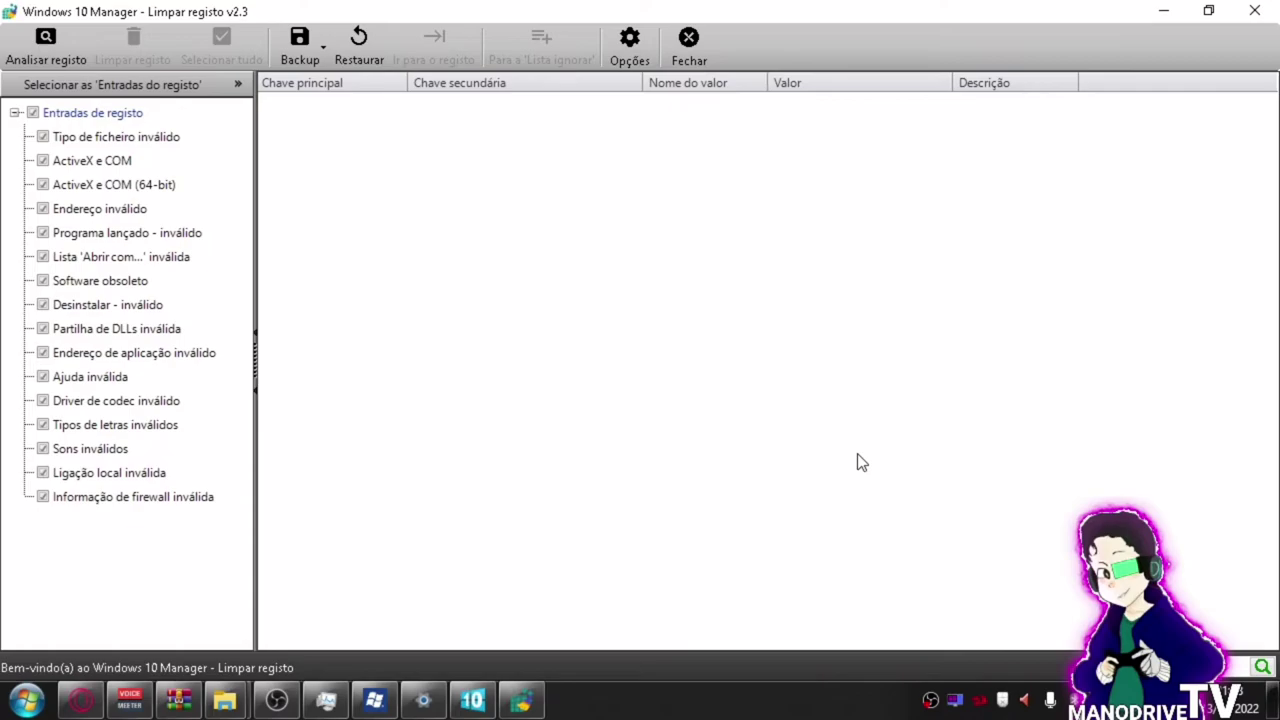
pyautogui.click(34, 62)
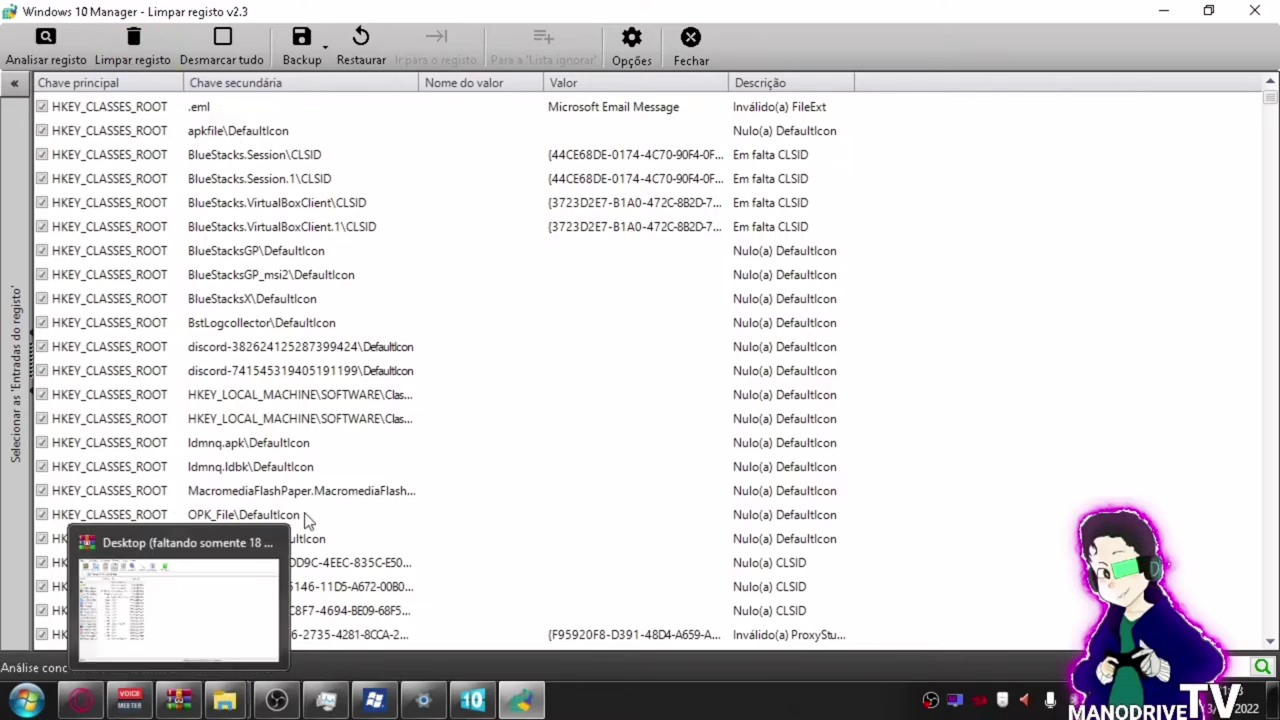
pyautogui.scroll(-4, 335, 385)
pyautogui.scroll(-15, 335, 385)
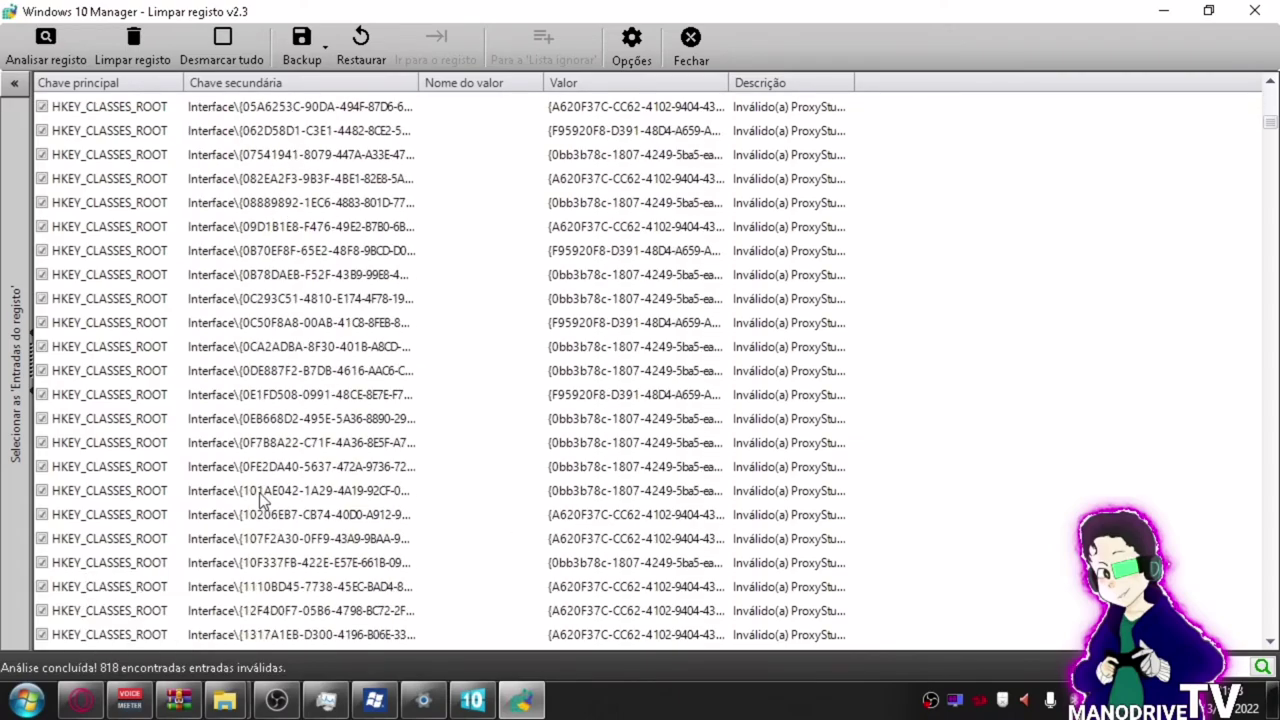
pyautogui.scroll(-15, 222, 500)
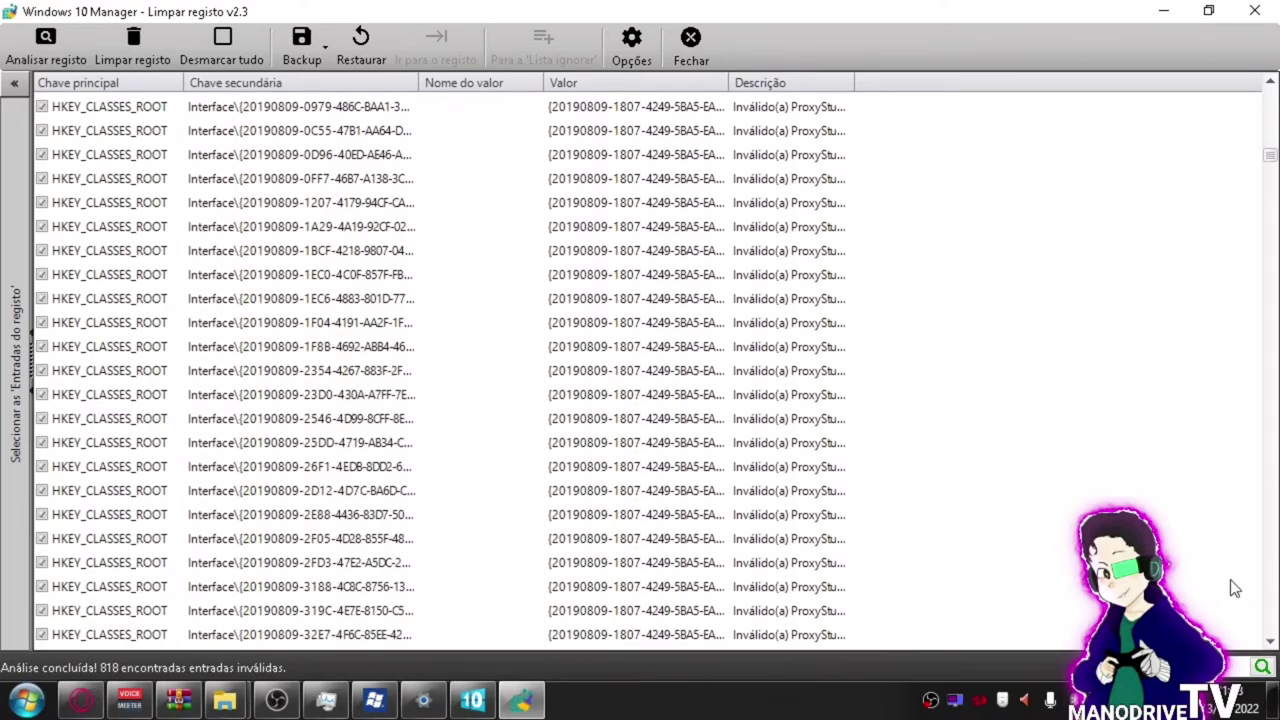
pyautogui.click(1262, 563)
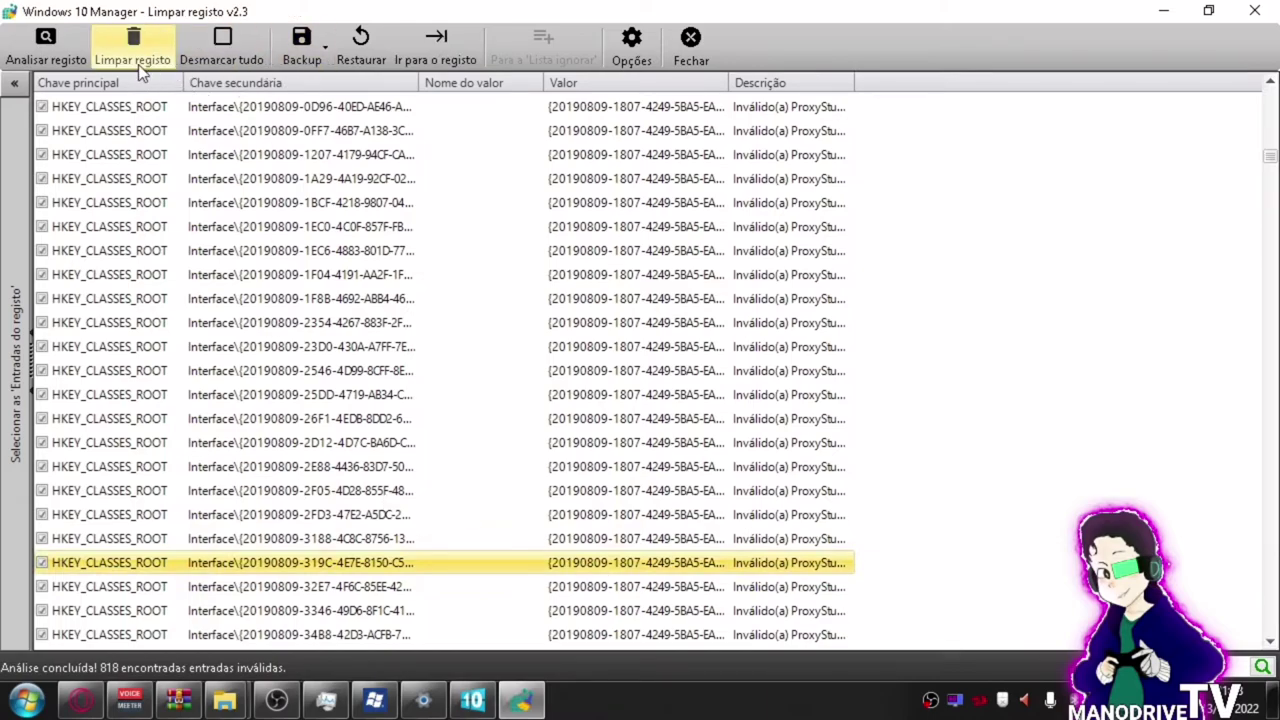
# Clean the registry, first saving the backup as BackupRegistryCleaner(20220213).reg.
pyautogui.click(133, 50)
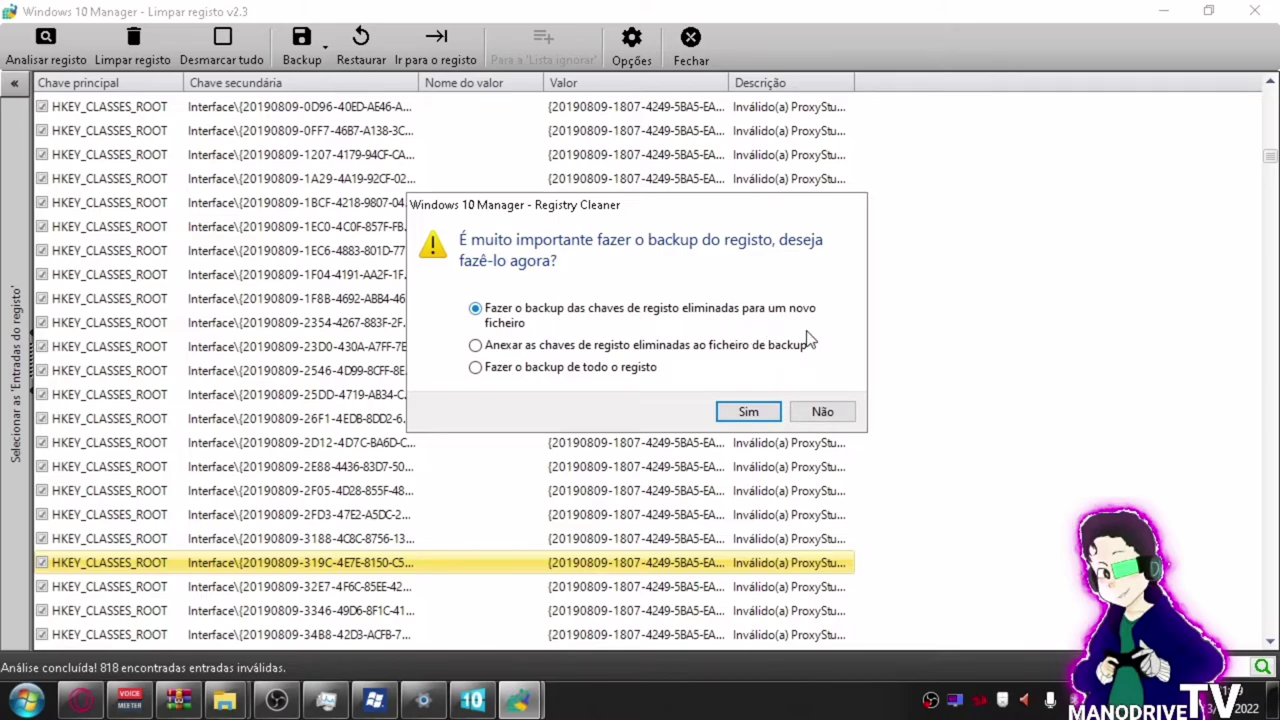
pyautogui.click(749, 412)
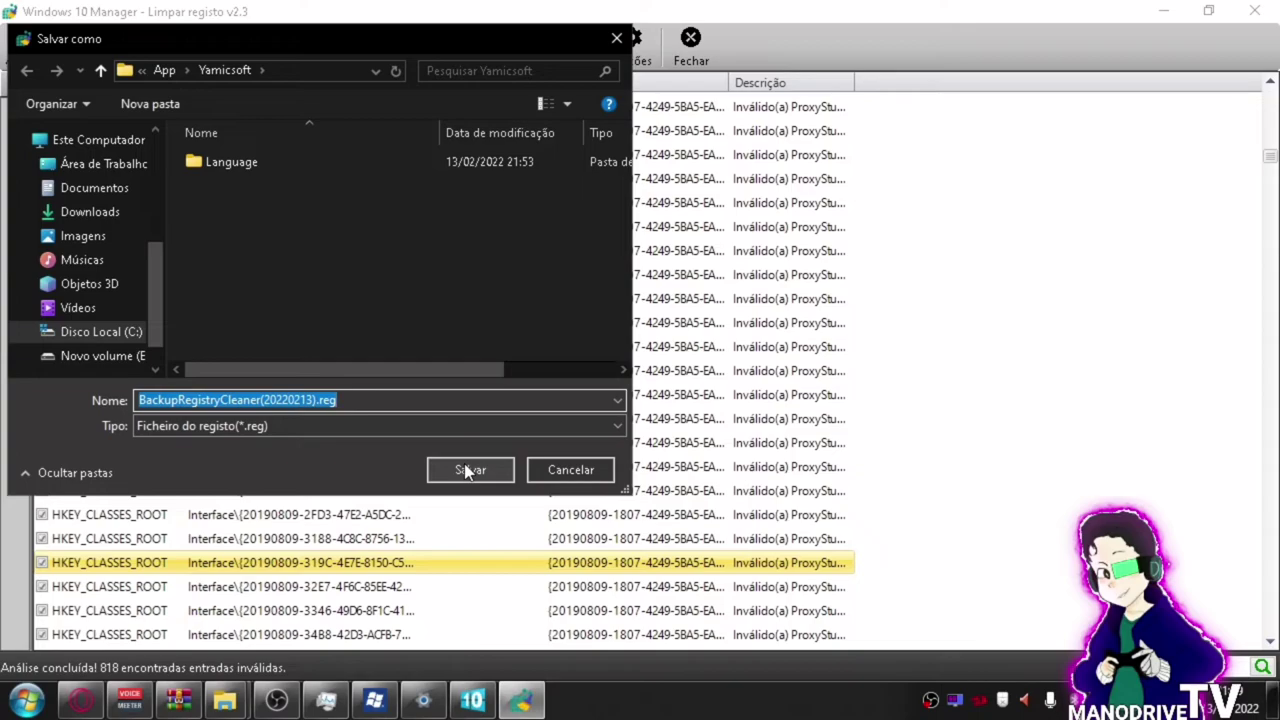
pyautogui.click(466, 468)
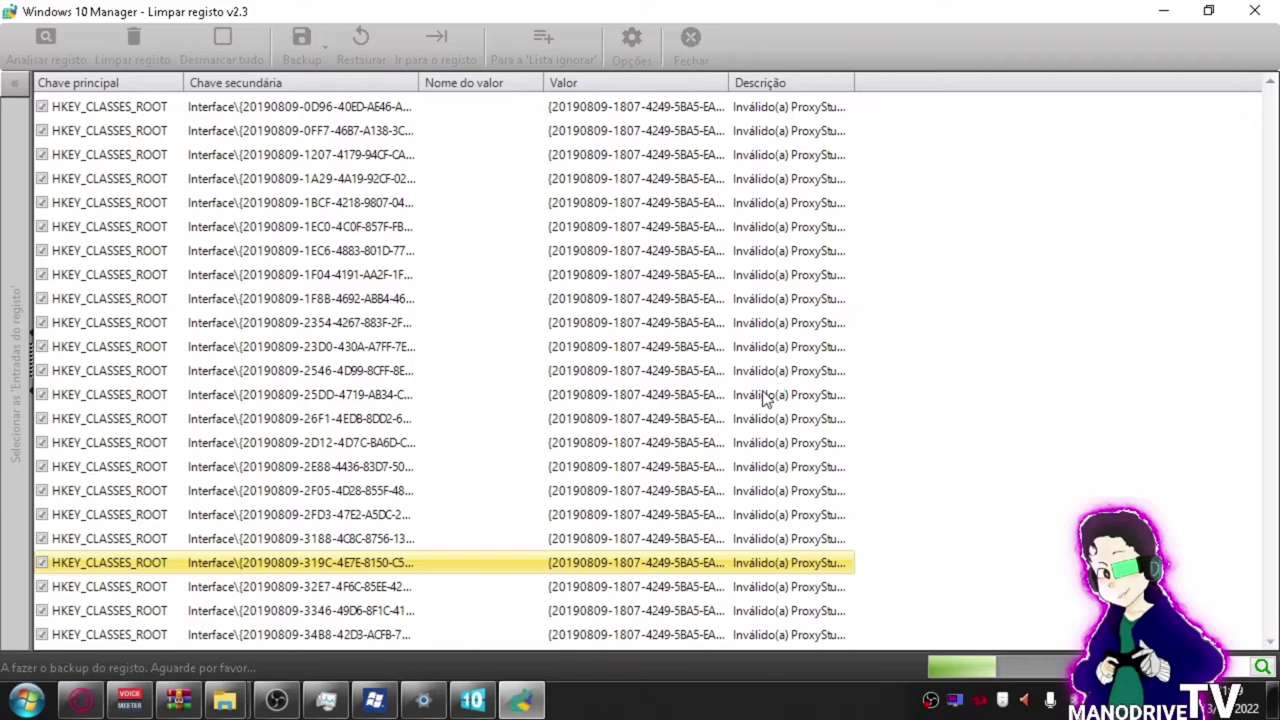
# In Limpeza do ambiente de trabalho, select all unused desktop items, refresh, review Opções, then close the tool.
pyautogui.click(474, 700)
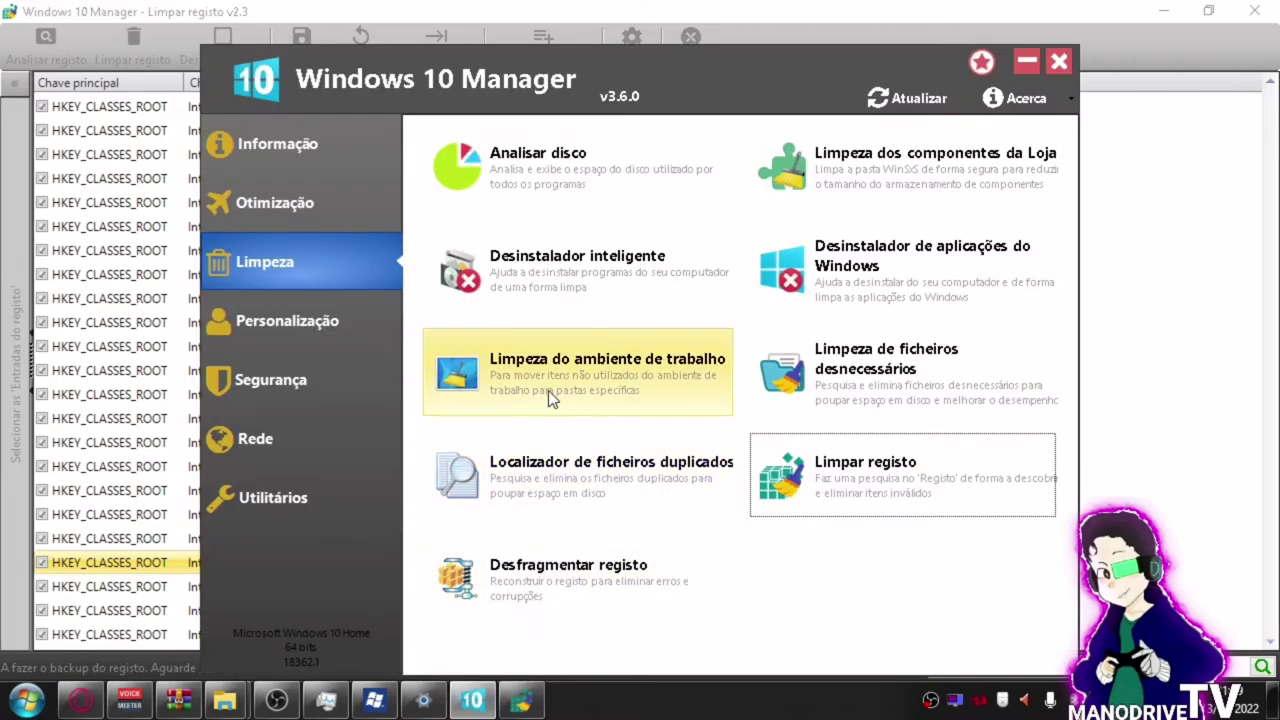
pyautogui.click(586, 372)
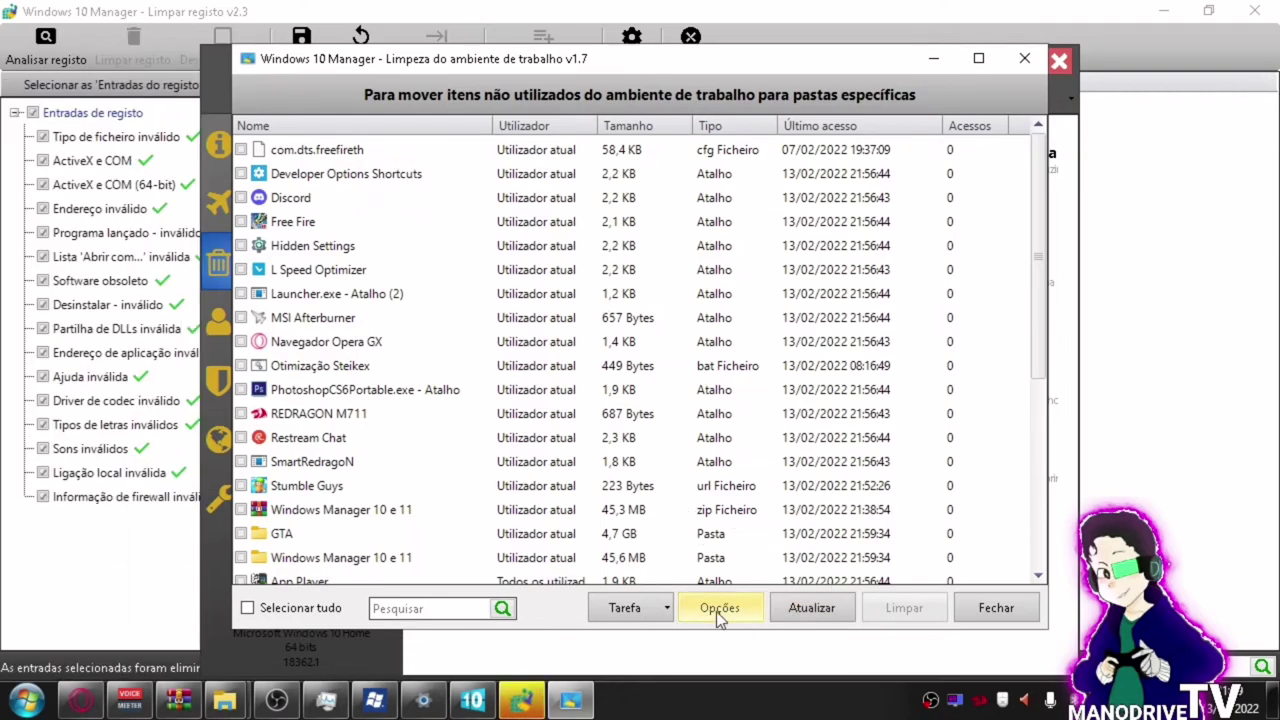
pyautogui.click(266, 612)
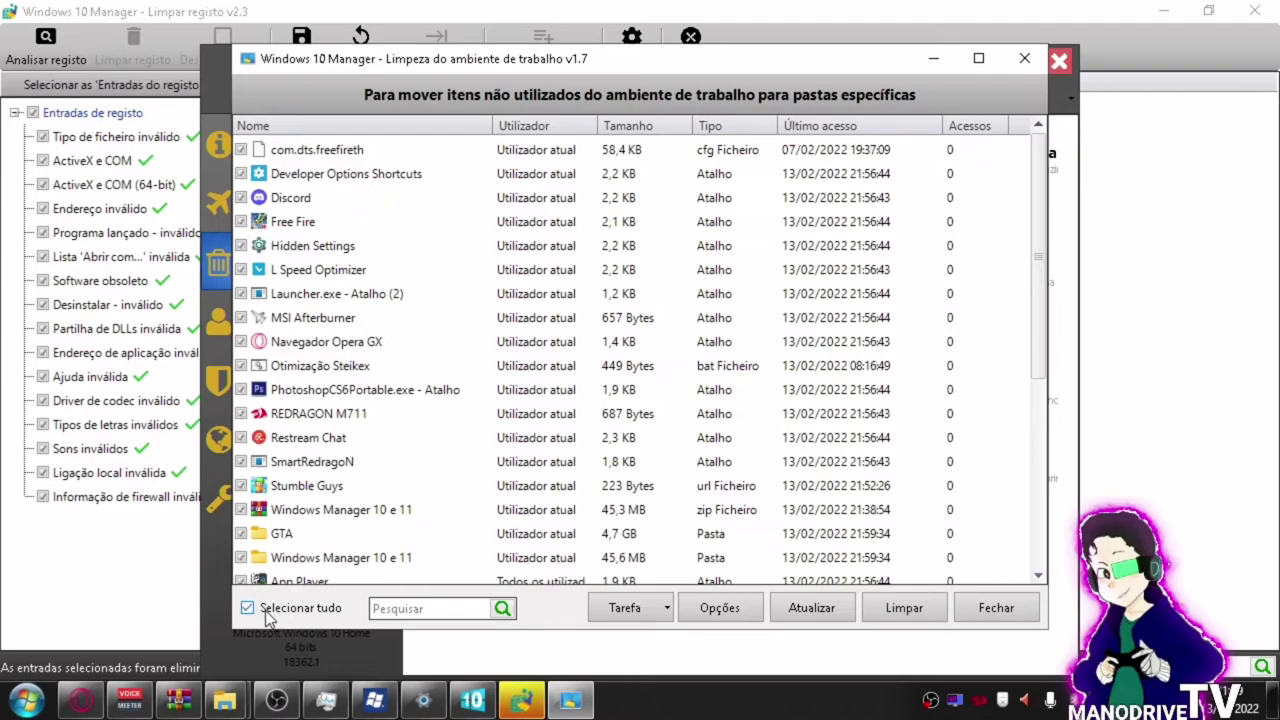
pyautogui.click(815, 611)
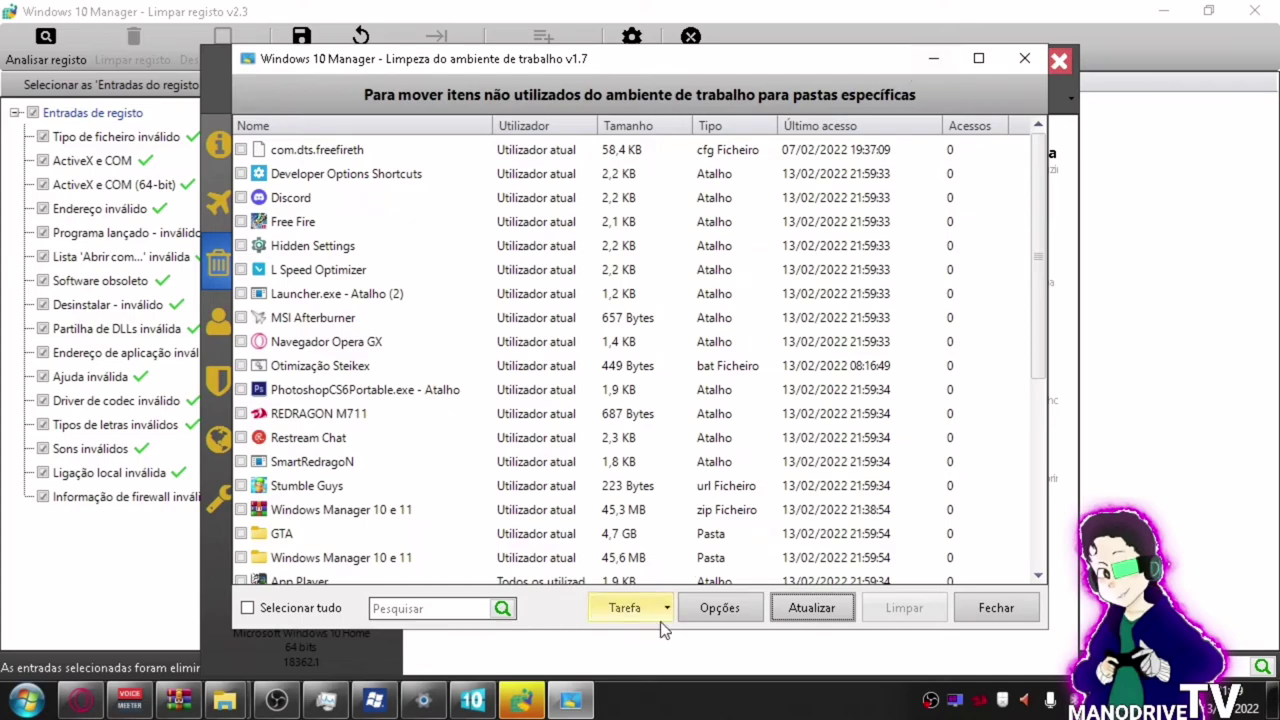
pyautogui.click(693, 613)
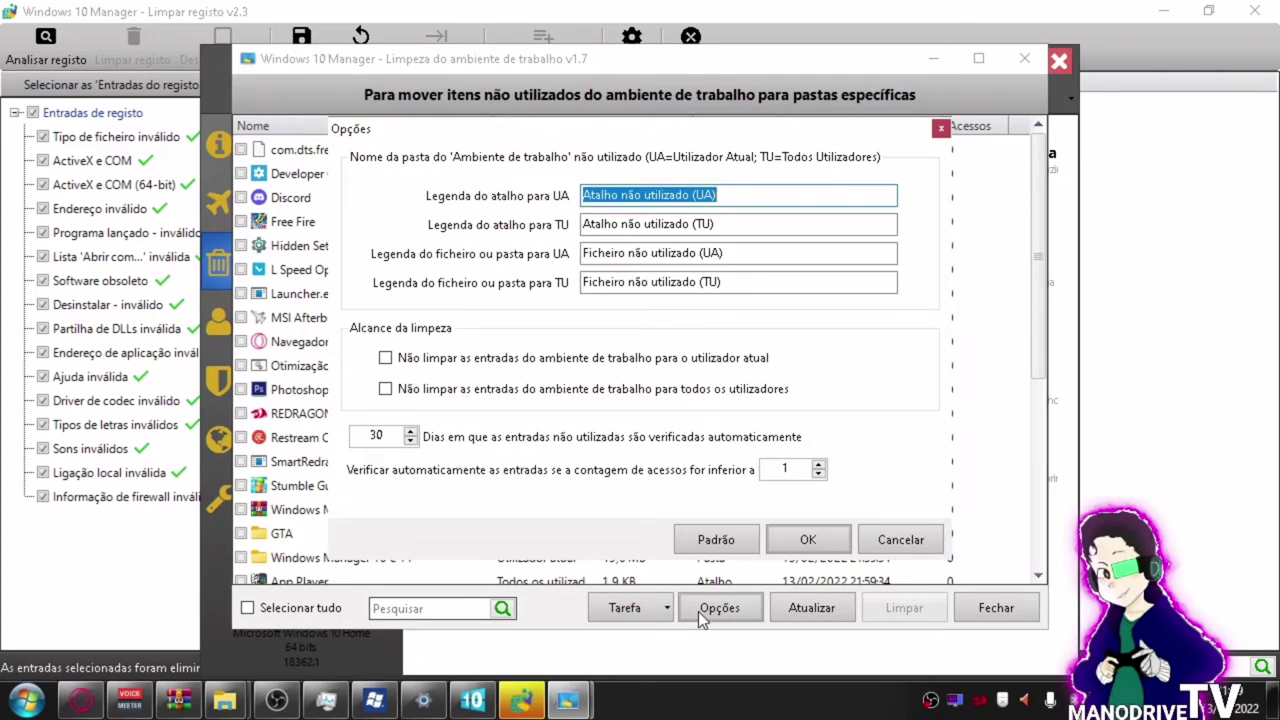
pyautogui.click(940, 129)
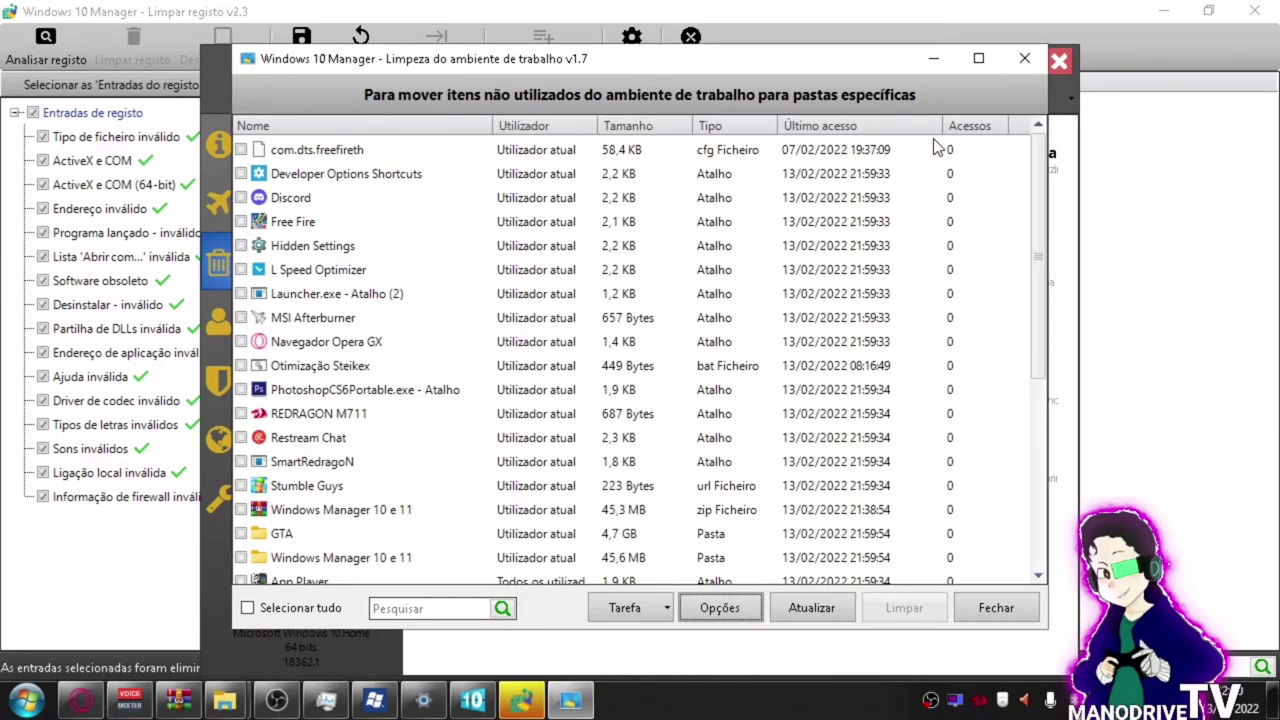
pyautogui.click(1032, 64)
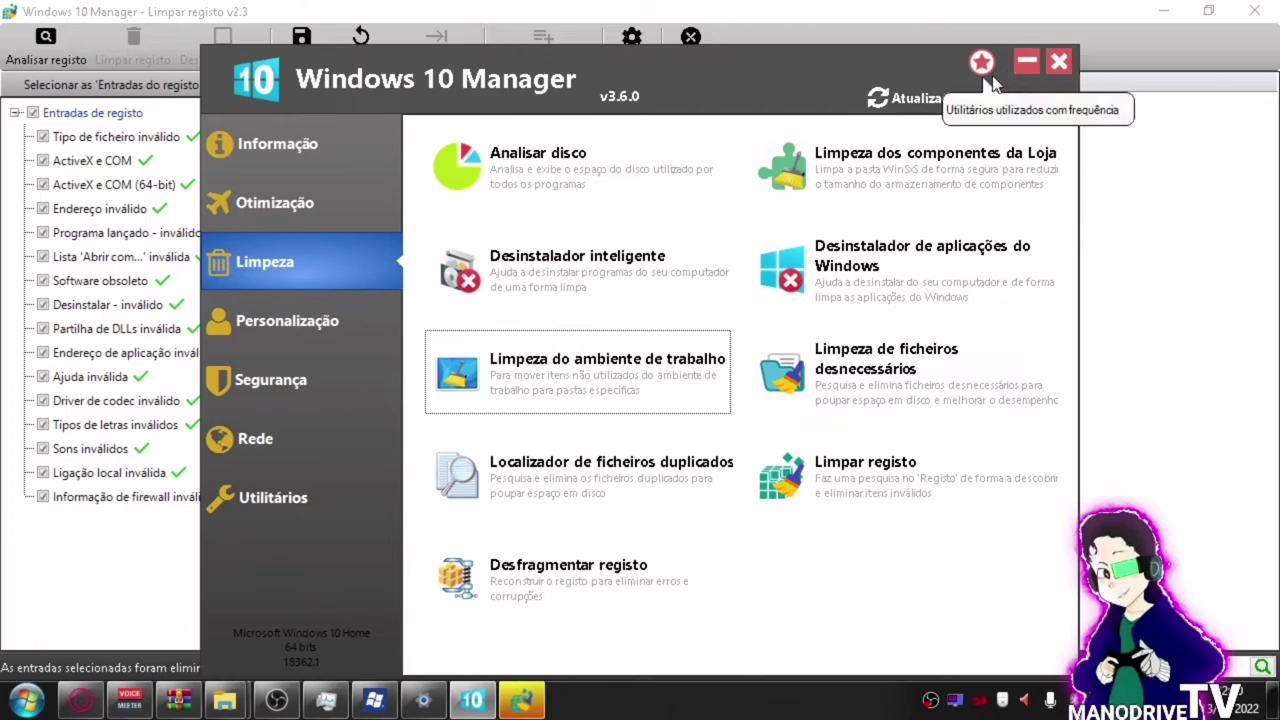
# Open Localizador de ficheiros duplicados with drives C:\ and E:\ ticked and specified-folder search on.
pyautogui.click(554, 498)
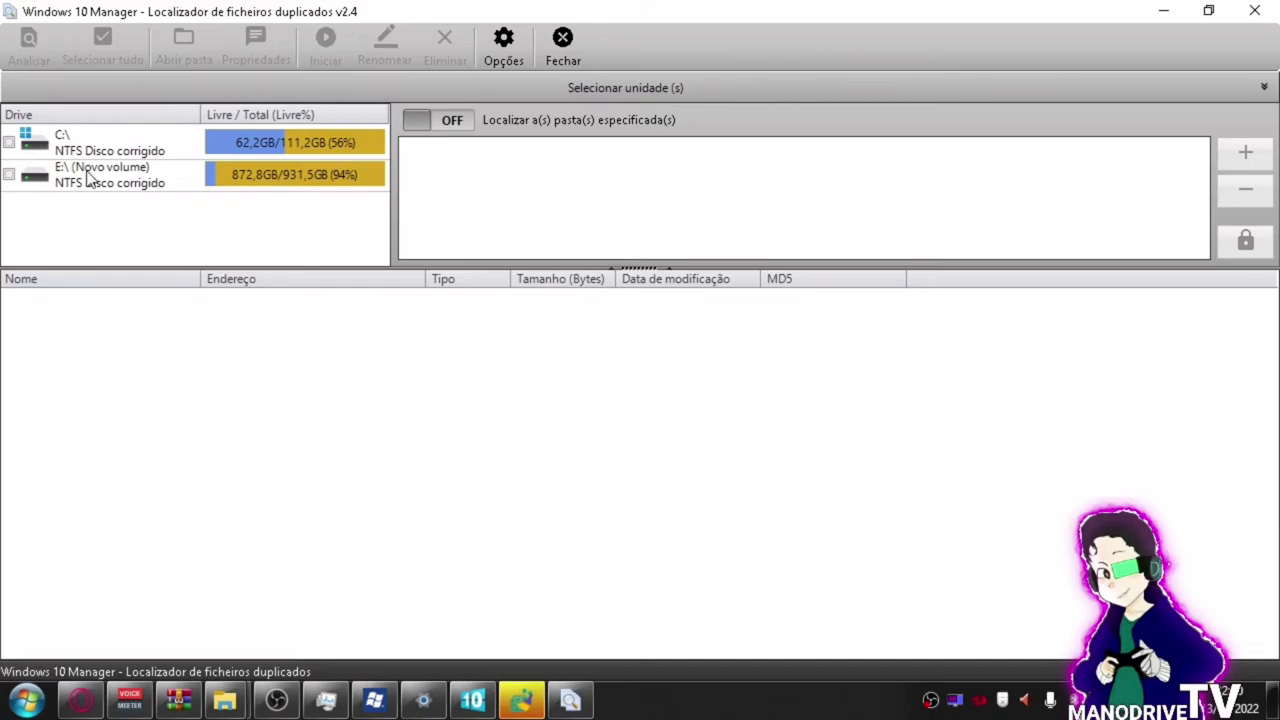
pyautogui.click(10, 142)
pyautogui.click(10, 176)
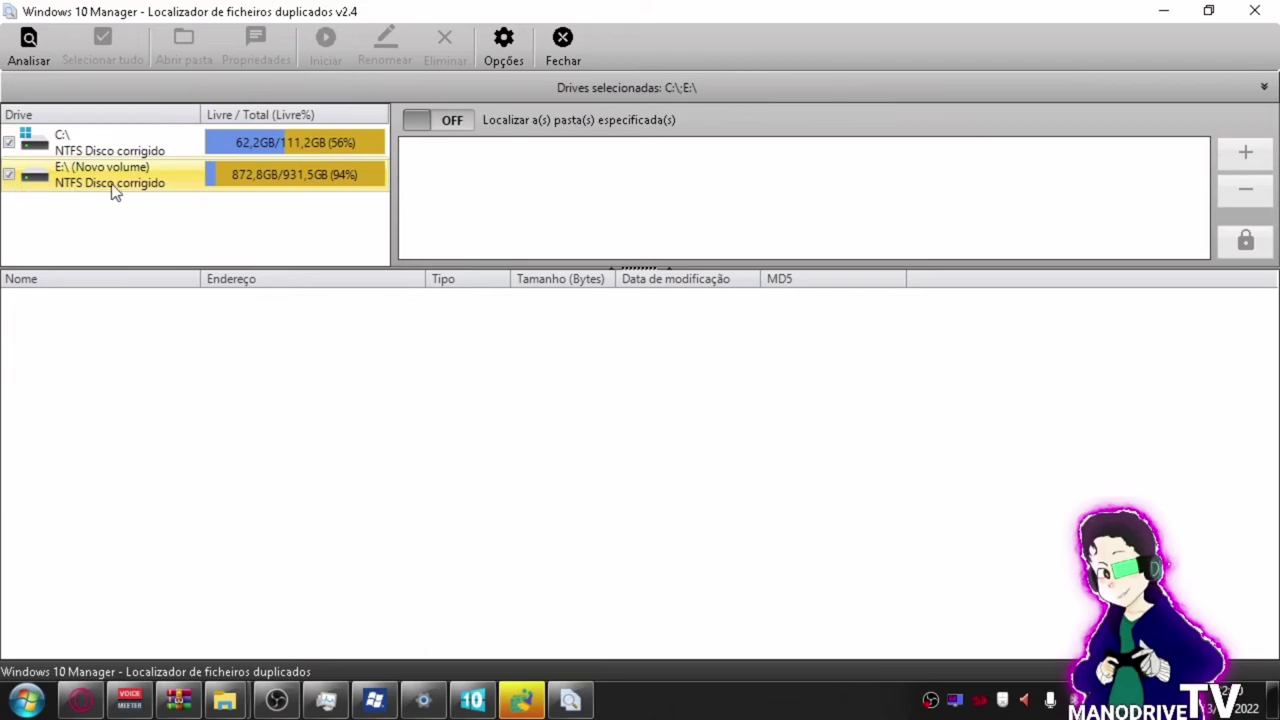
pyautogui.click(440, 122)
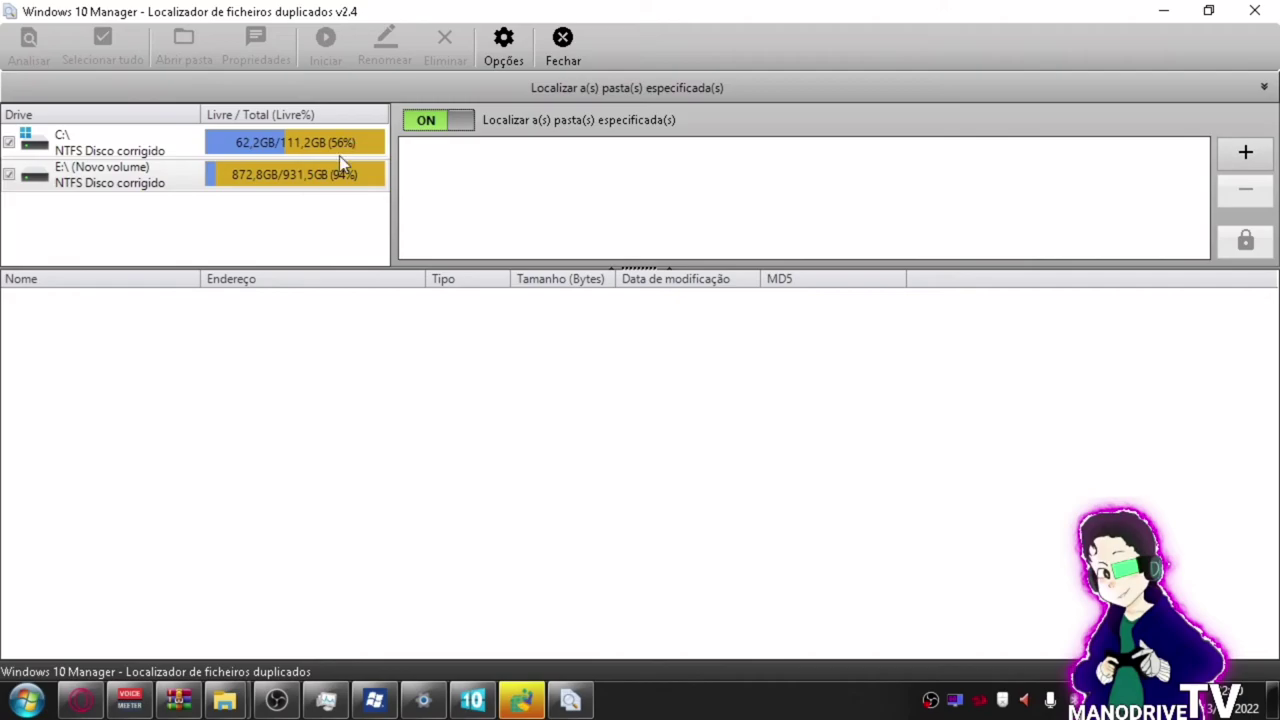
# Cancel adding a search folder, collapse and re-expand the drive panel, then minimize the finder.
pyautogui.click(1240, 155)
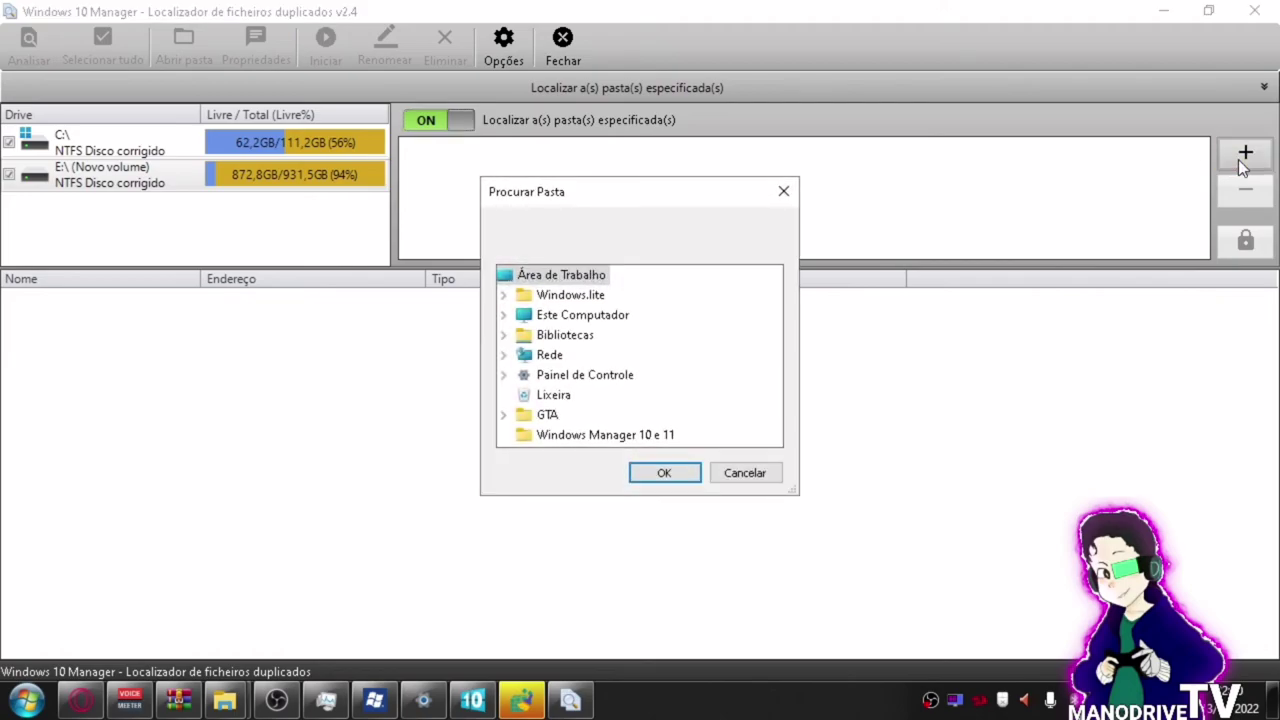
pyautogui.click(783, 197)
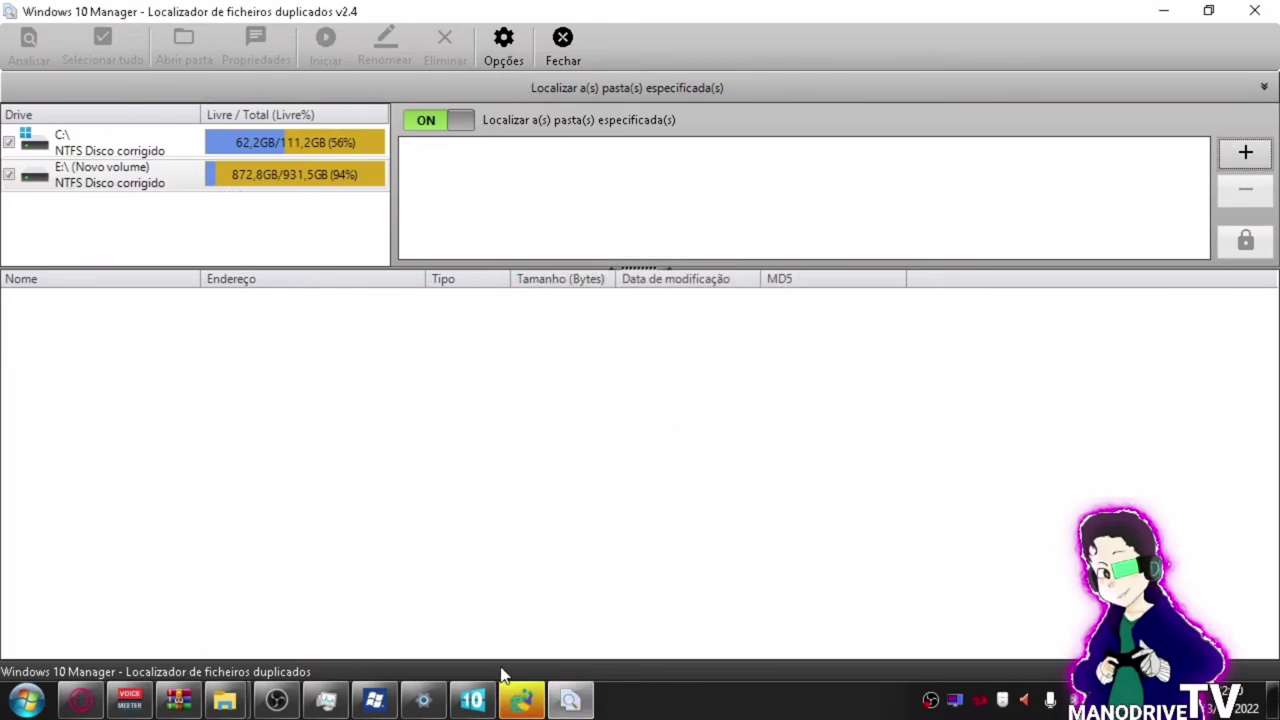
pyautogui.click(1264, 87)
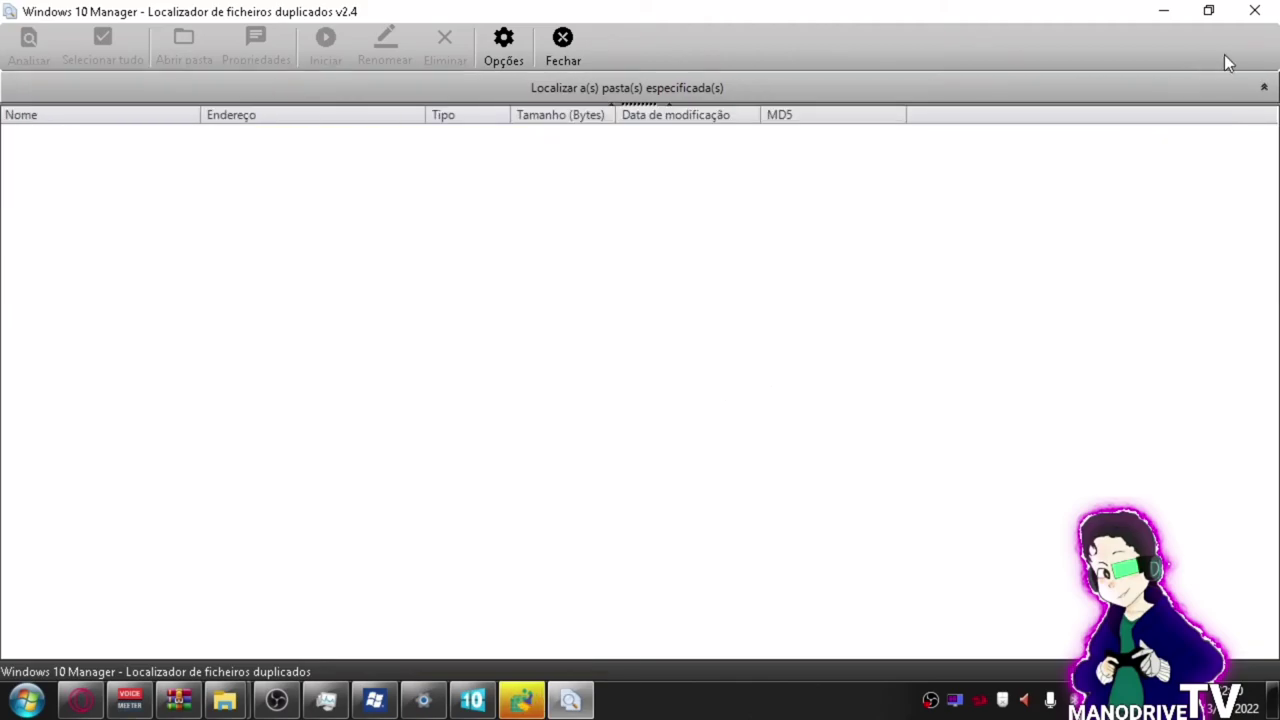
pyautogui.click(1264, 87)
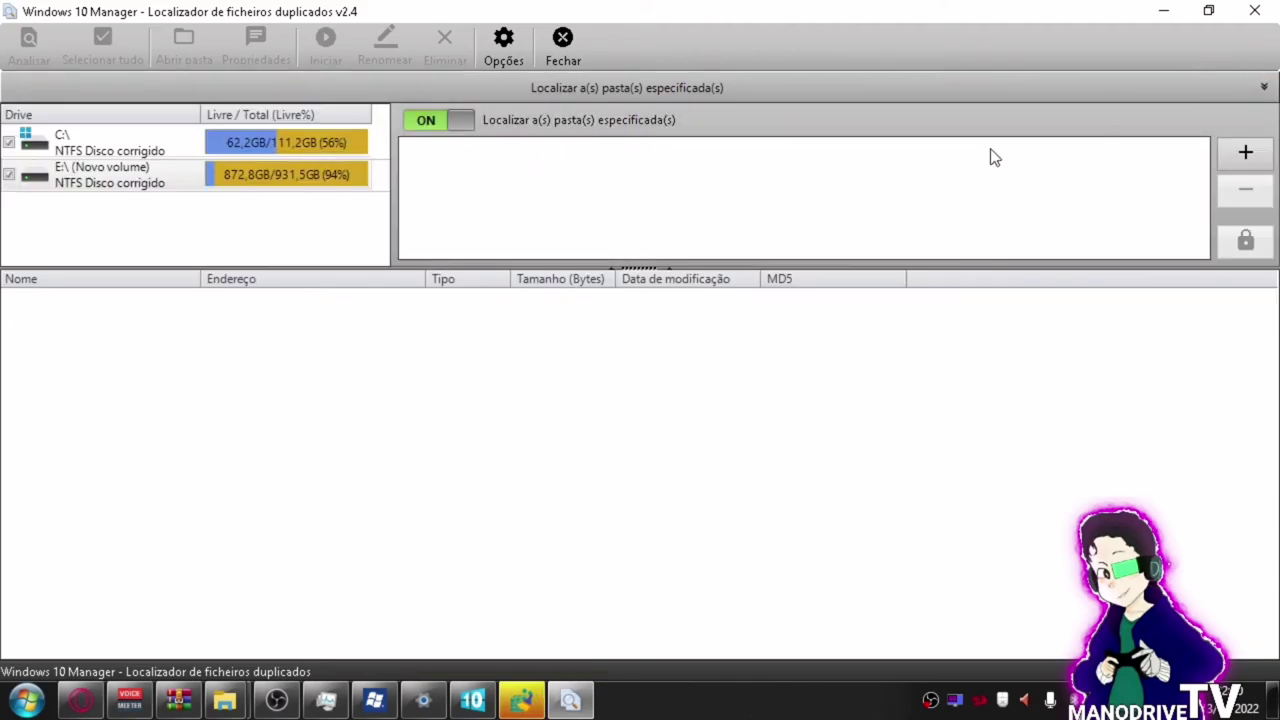
pyautogui.click(1169, 11)
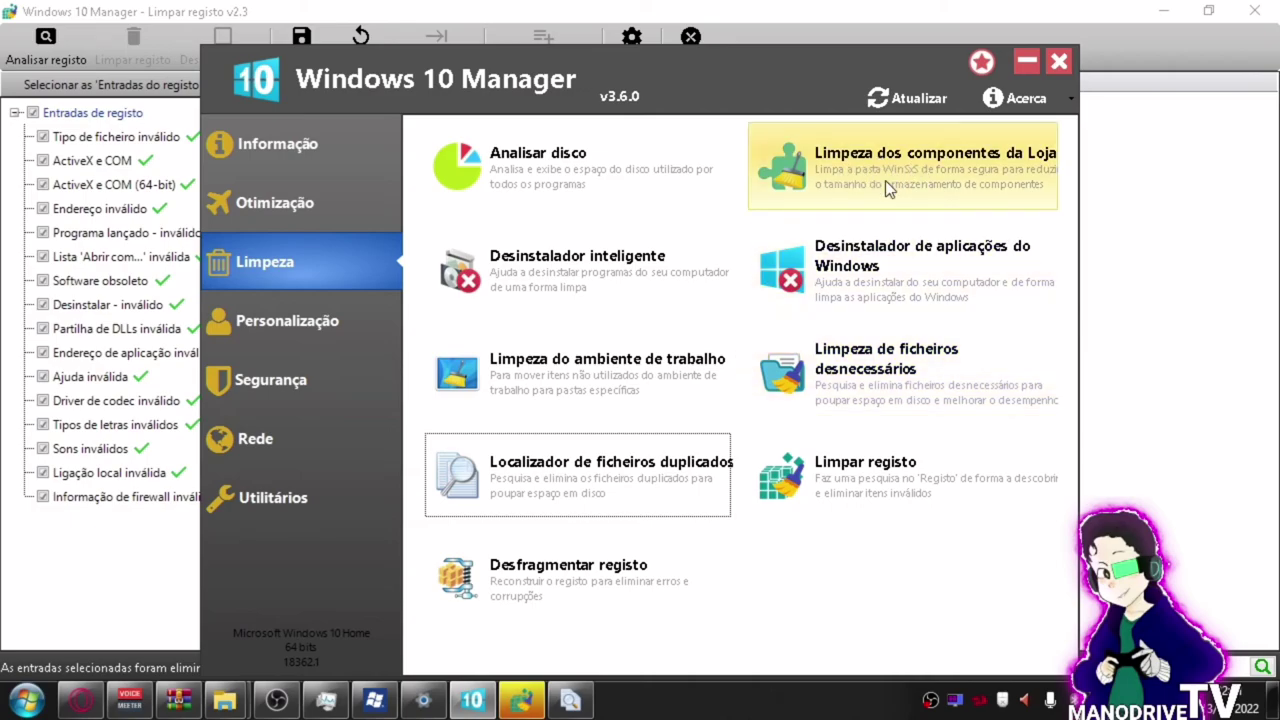
# Open Analisar disco to view drive C:\ usage, then minimize it.
pyautogui.click(583, 188)
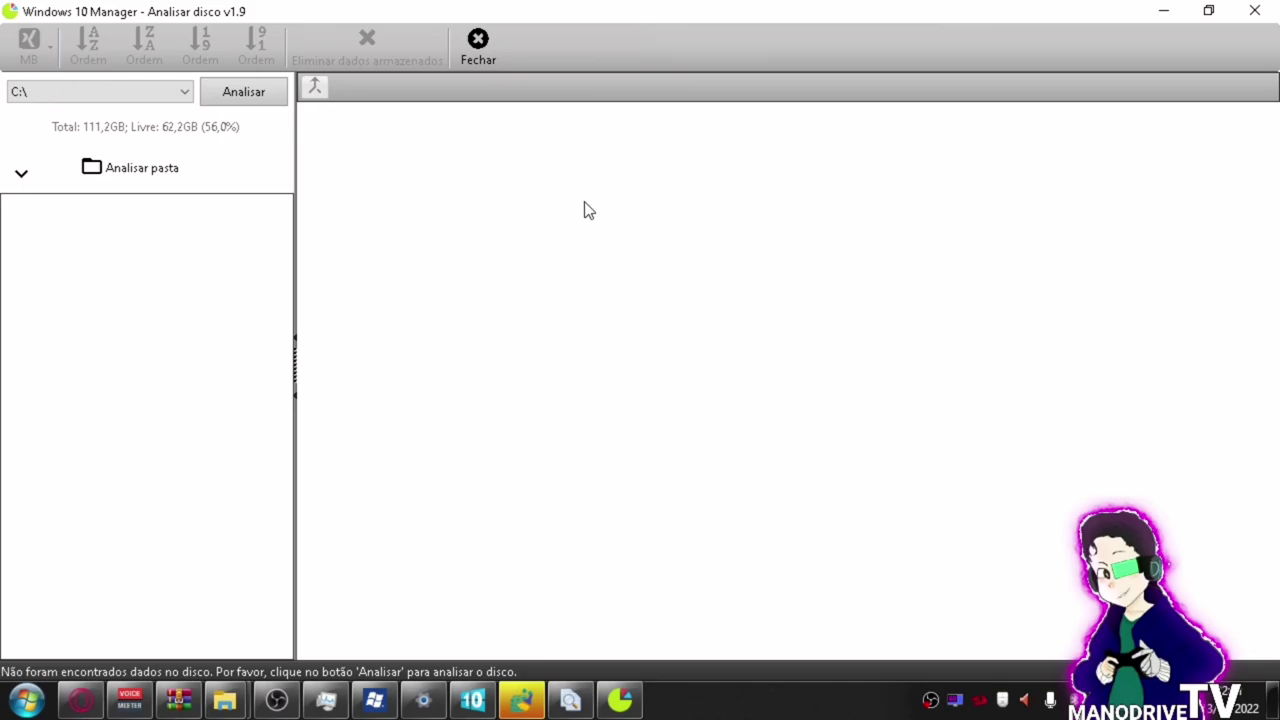
pyautogui.click(1149, 9)
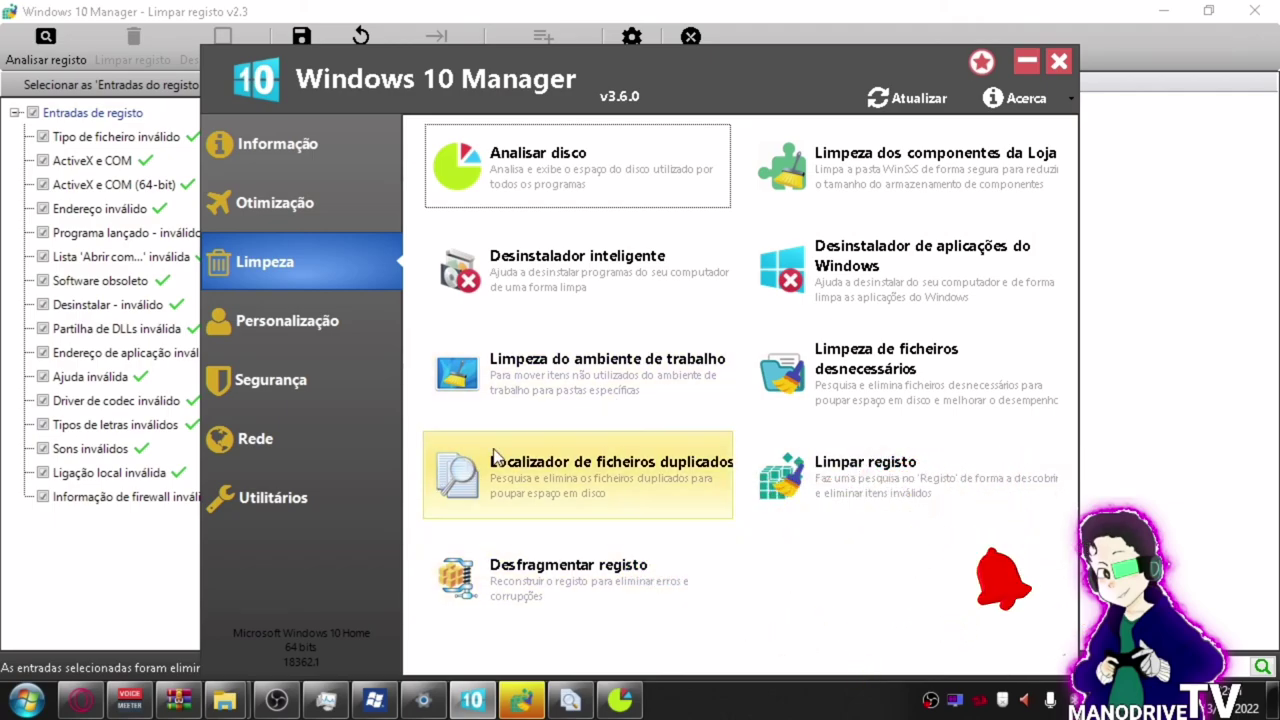
# Start the unnecessary files cleanup, browse Rede and Otimização, then minimize both manager windows.
pyautogui.click(843, 385)
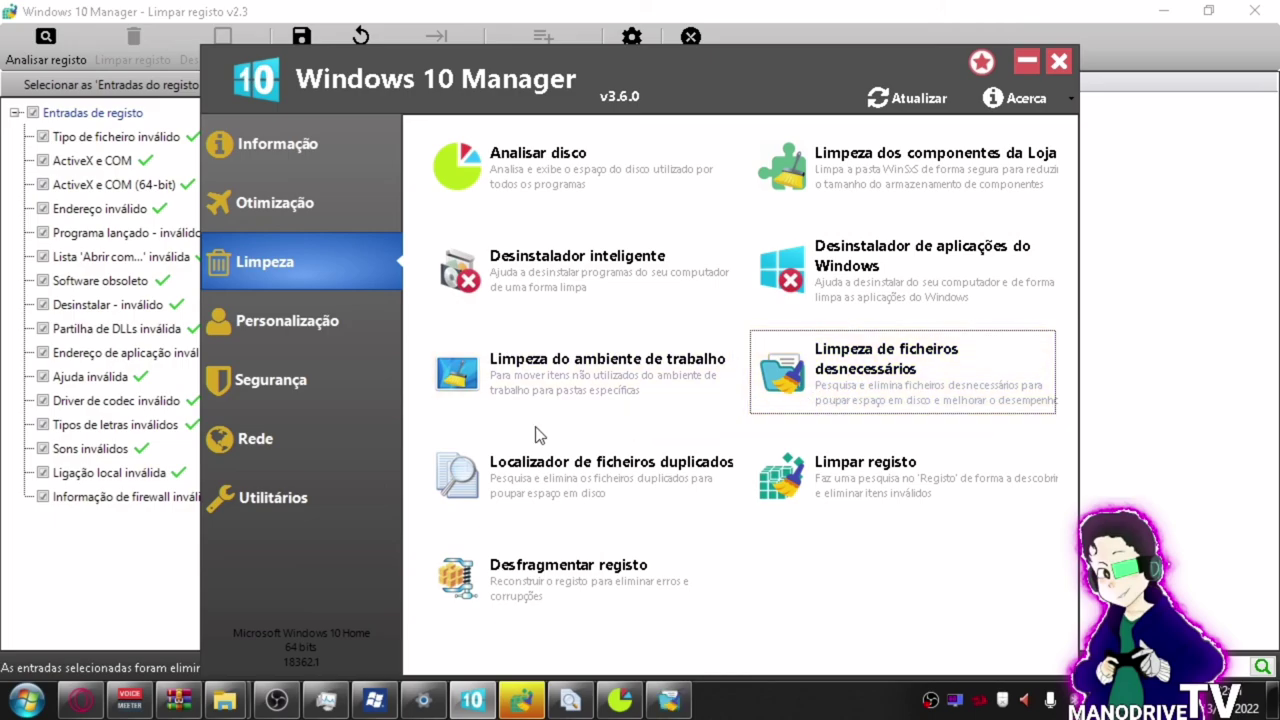
pyautogui.click(255, 451)
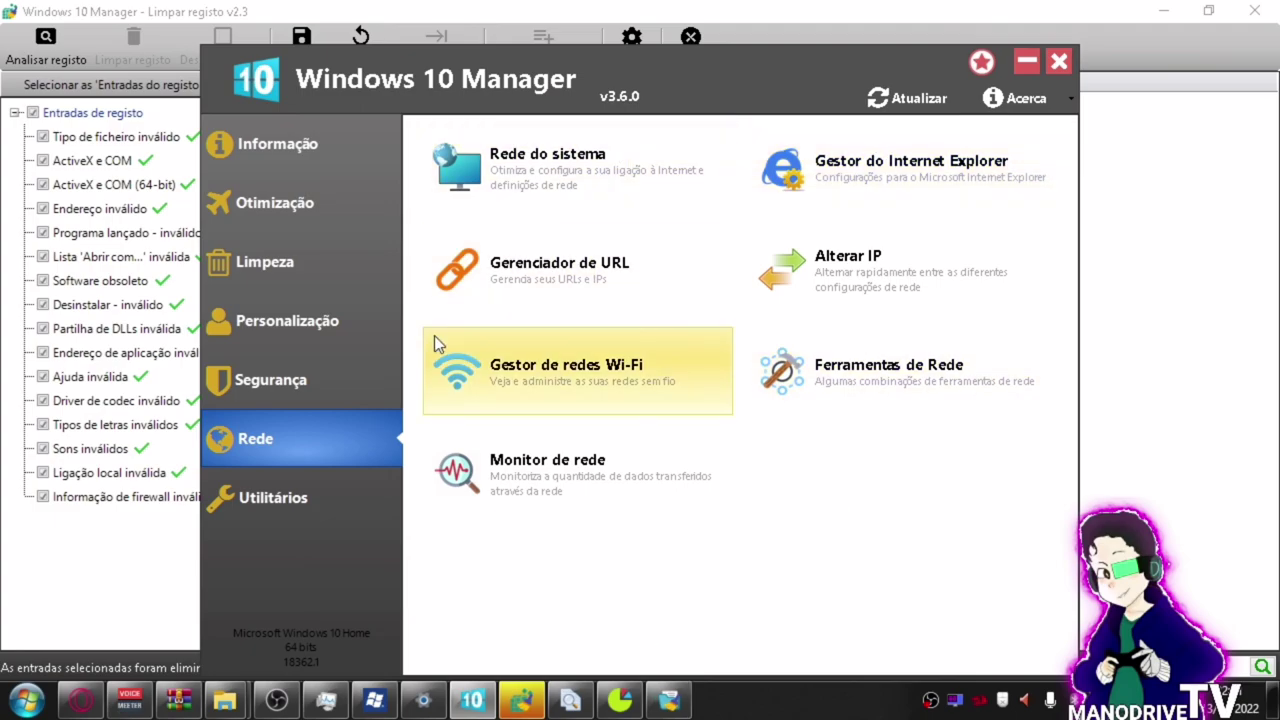
pyautogui.click(316, 200)
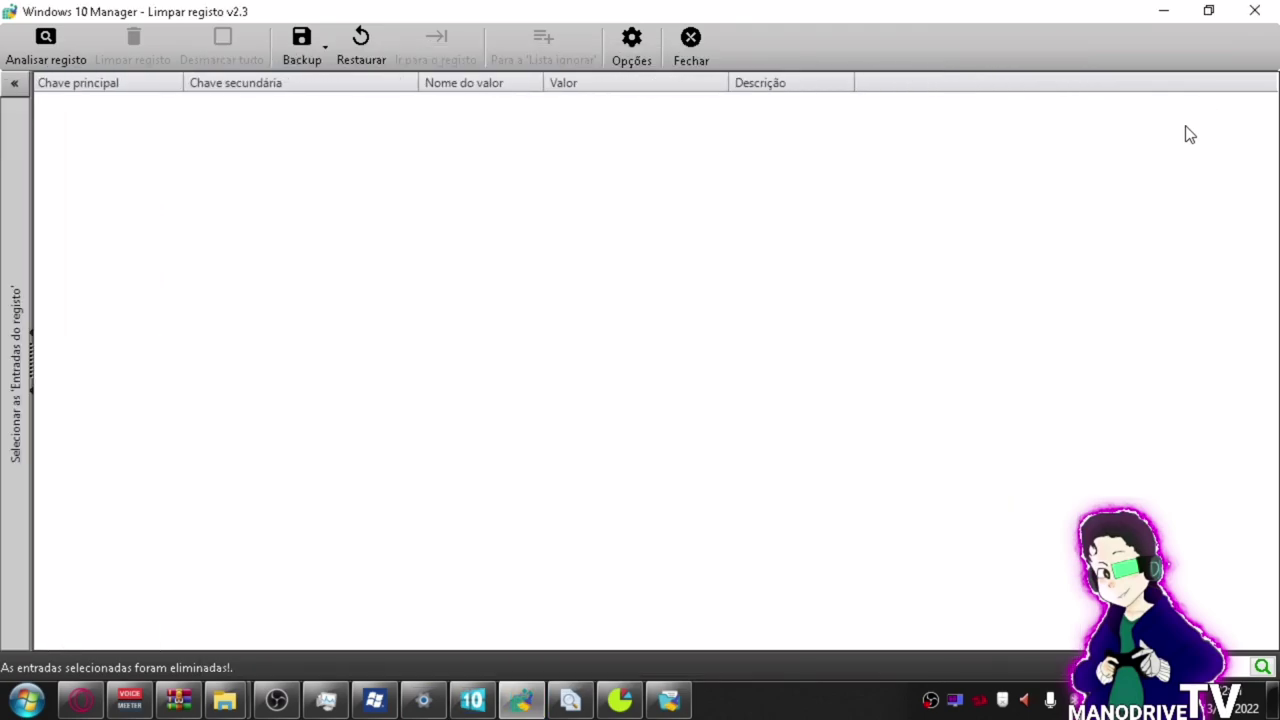
pyautogui.click(1172, 10)
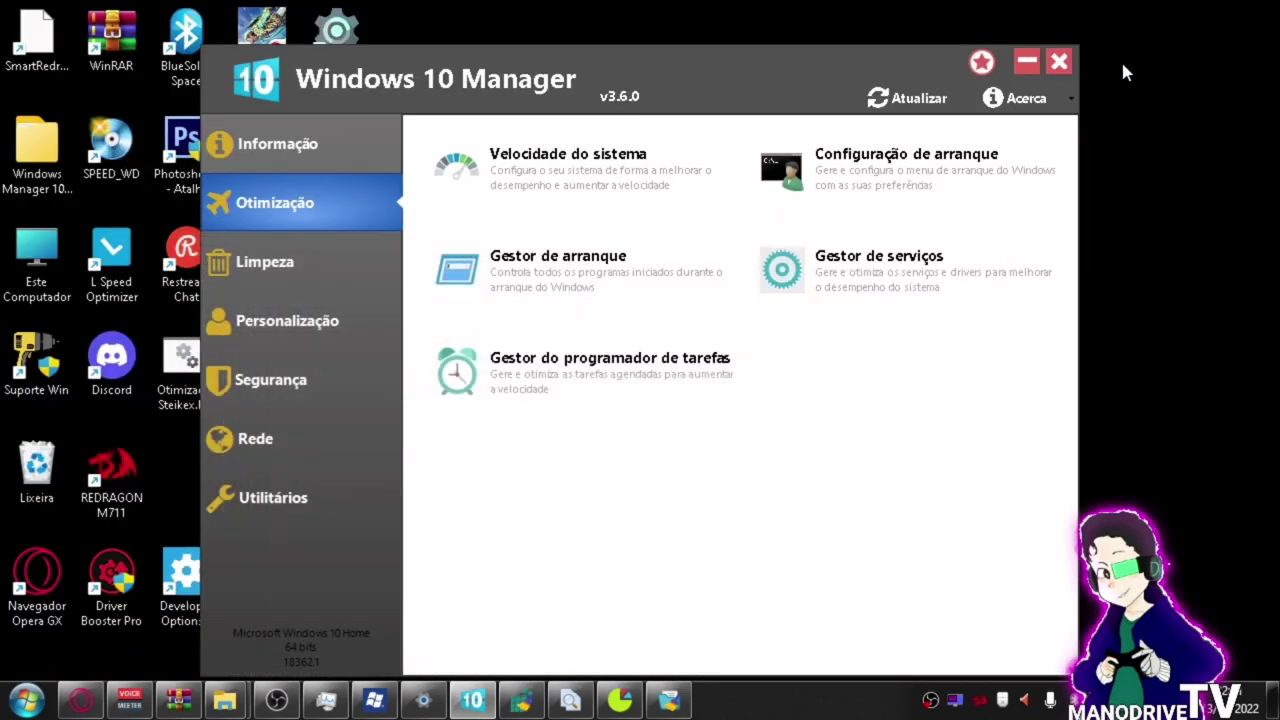
pyautogui.click(1027, 69)
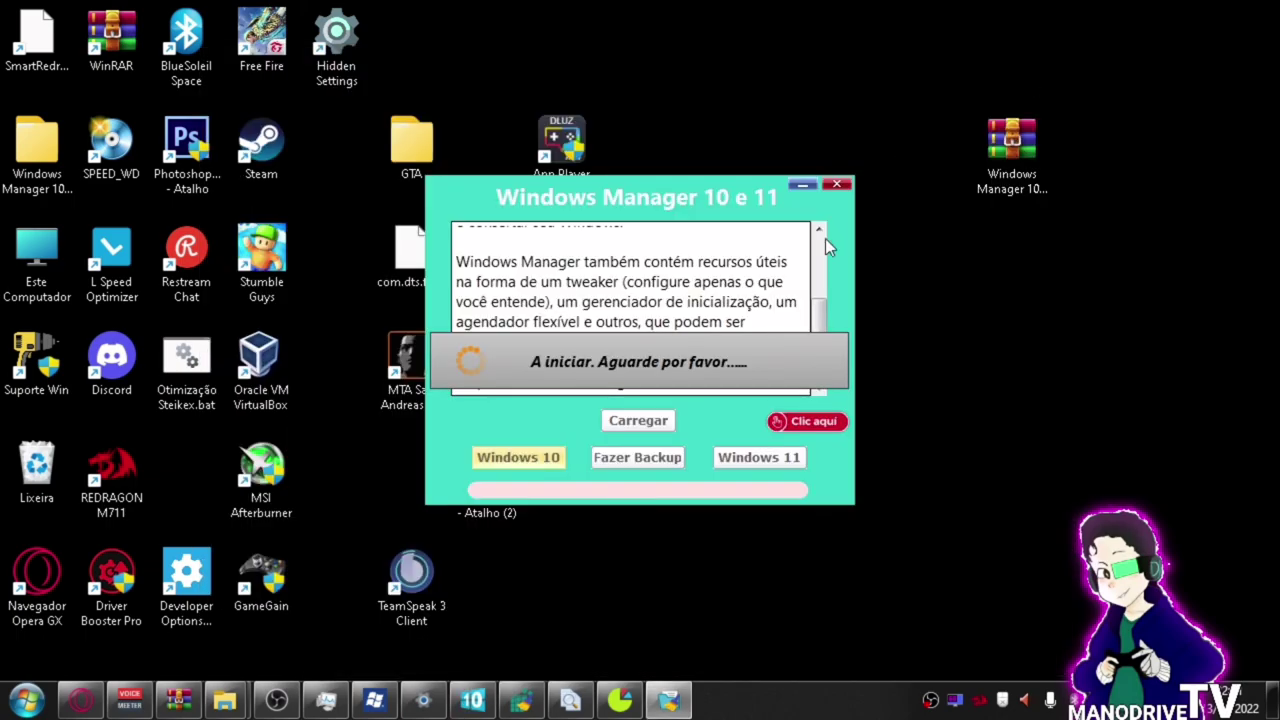